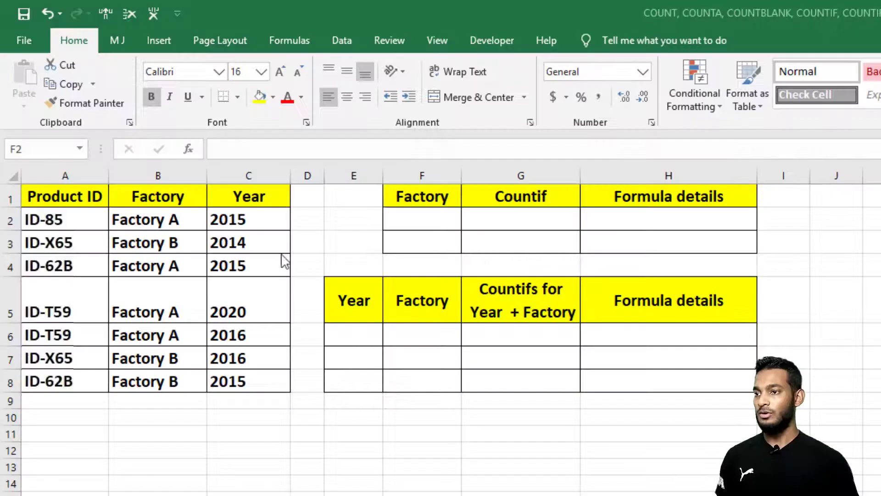
- Enter 'Factory A' in cell F2
drag(468, 235, 448, 222)
click(404, 222)
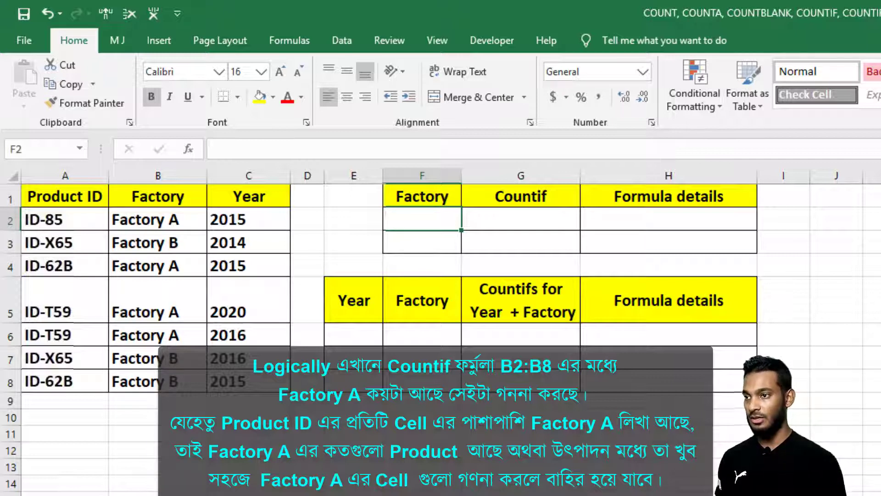
text(Facto)
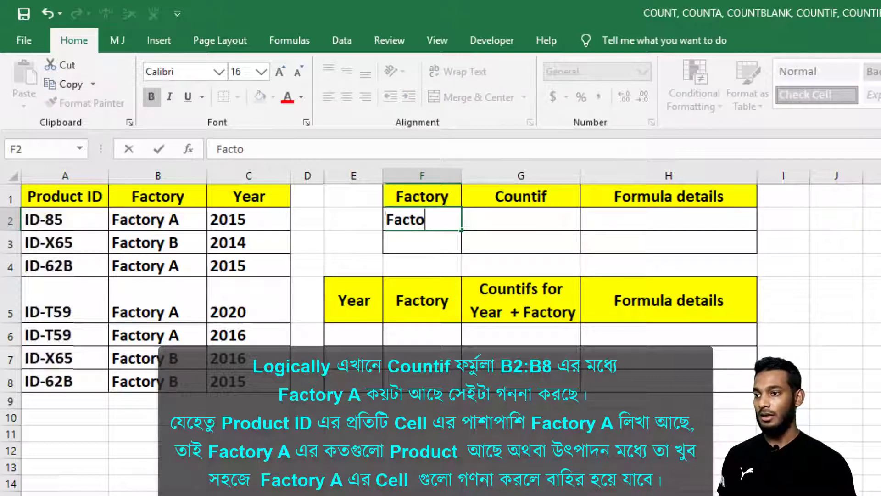
text(pry A)
key(Return)
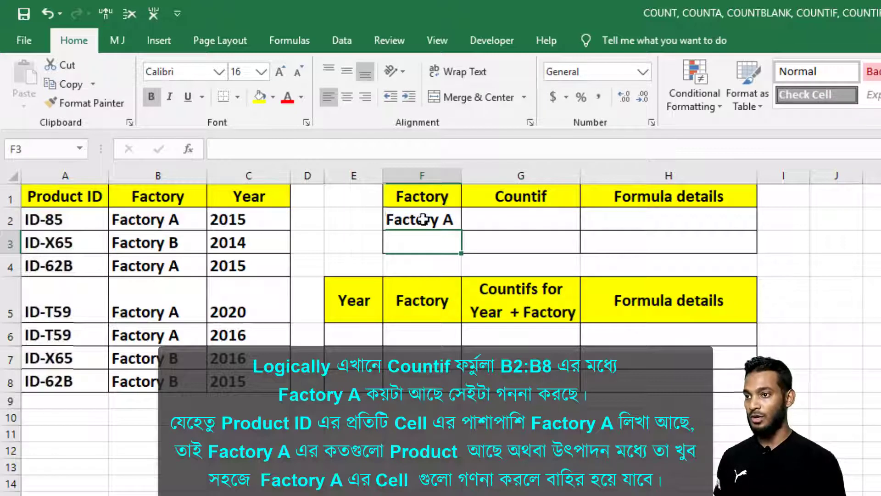
- In G2, build =COUNTIF(B2:B8,F2) through the Function Arguments dialog, returning 4
click(423, 220)
click(532, 221)
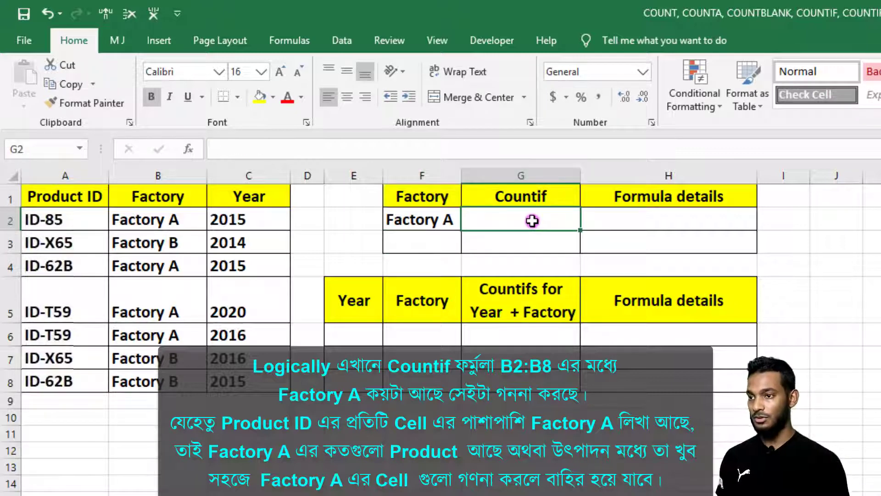
text(=co)
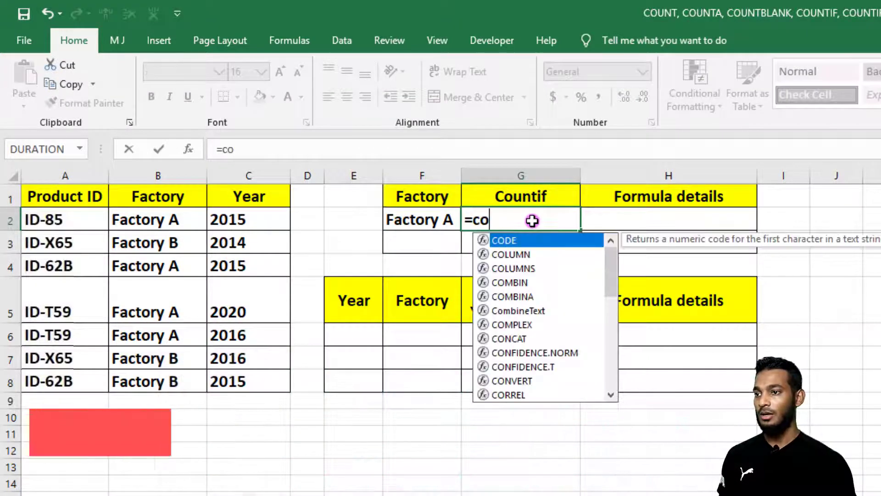
text(untif)
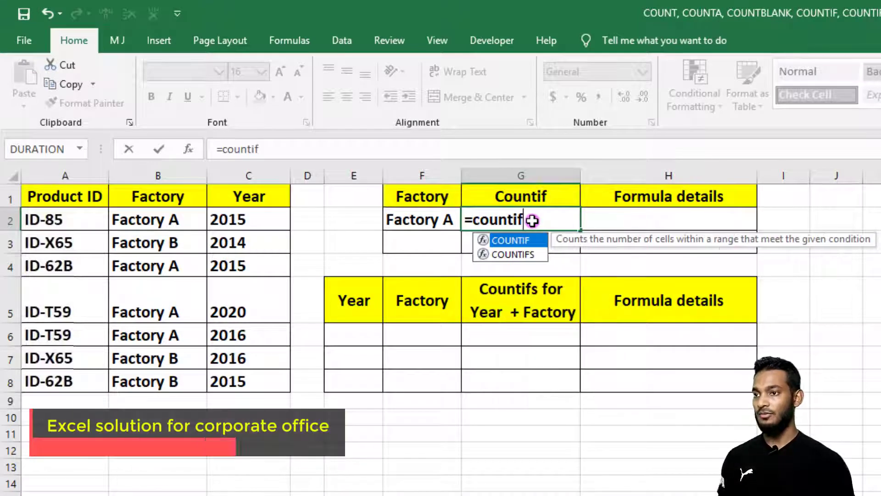
double_click(512, 243)
key(ctrl+a)
mouse_move(449, 279)
mouse_down()
mouse_move(440, 301)
mouse_move(440, 283)
mouse_up()
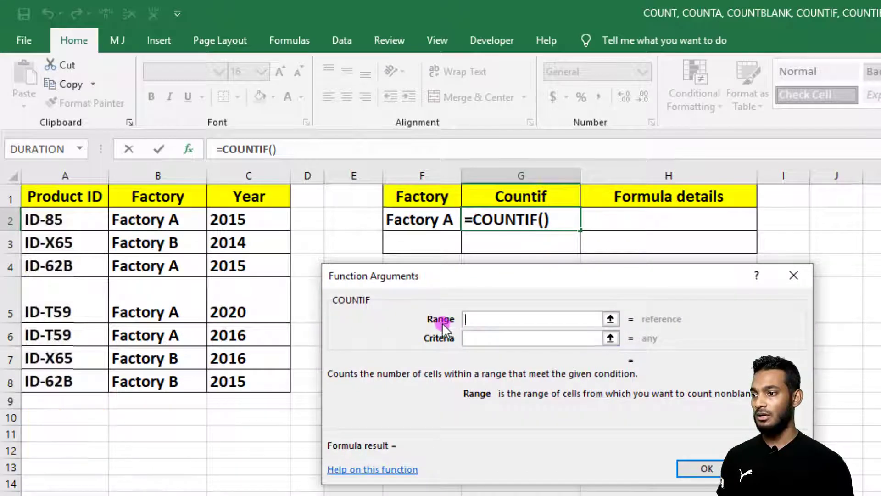
drag(164, 218, 190, 381)
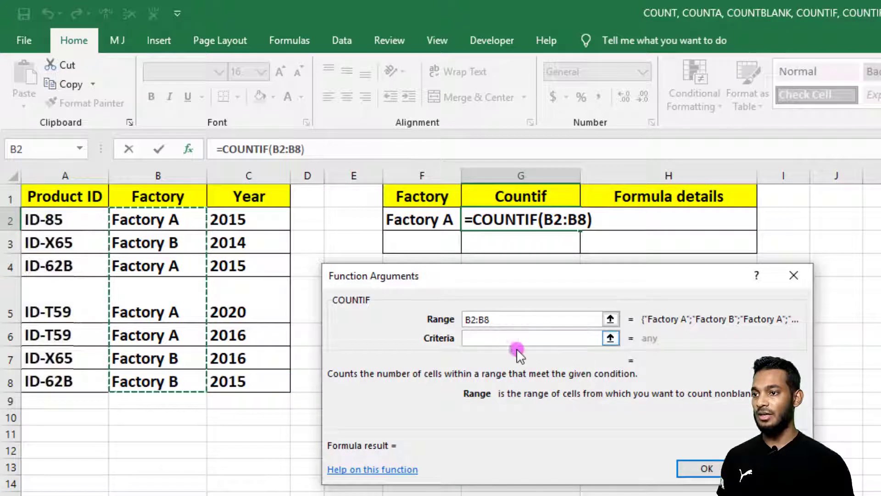
click(475, 339)
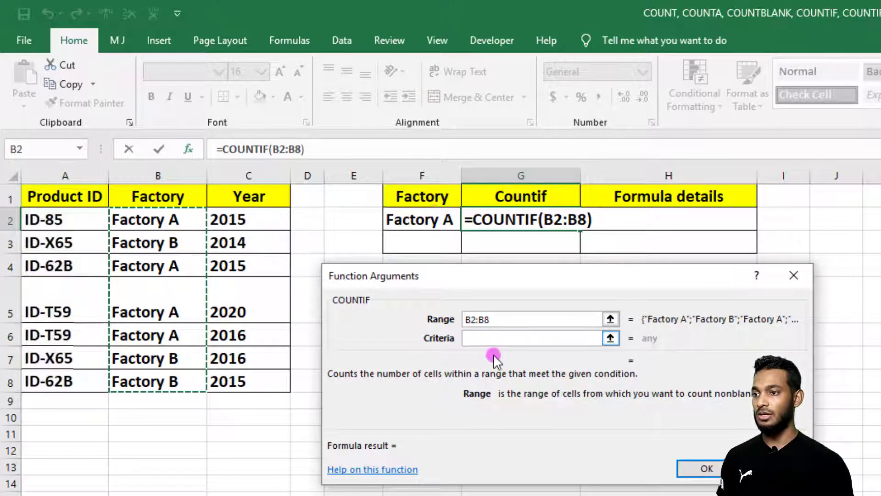
click(477, 338)
click(480, 336)
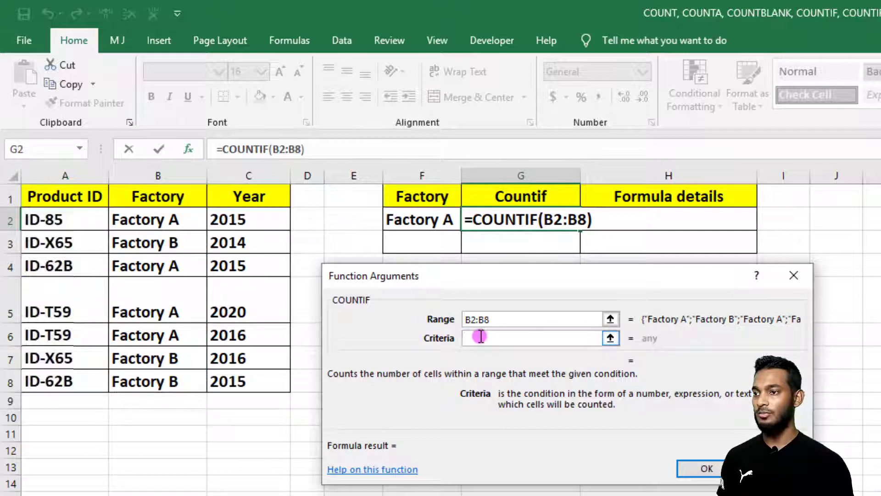
click(470, 338)
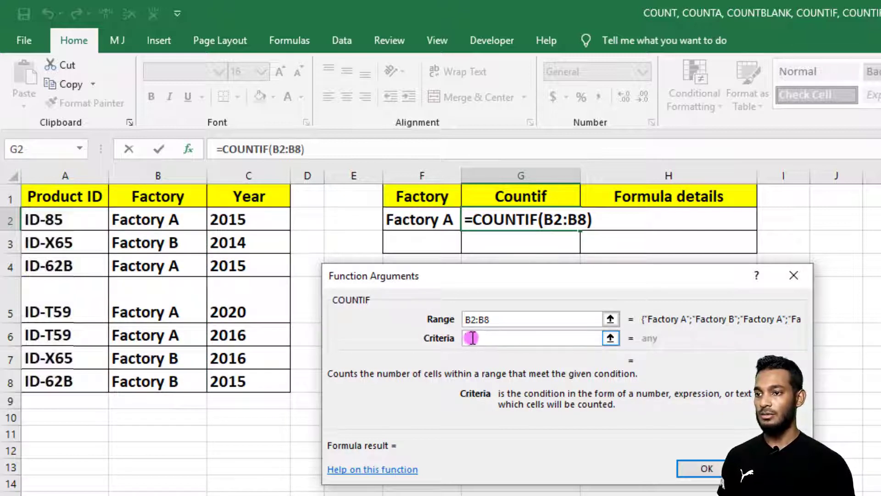
click(424, 220)
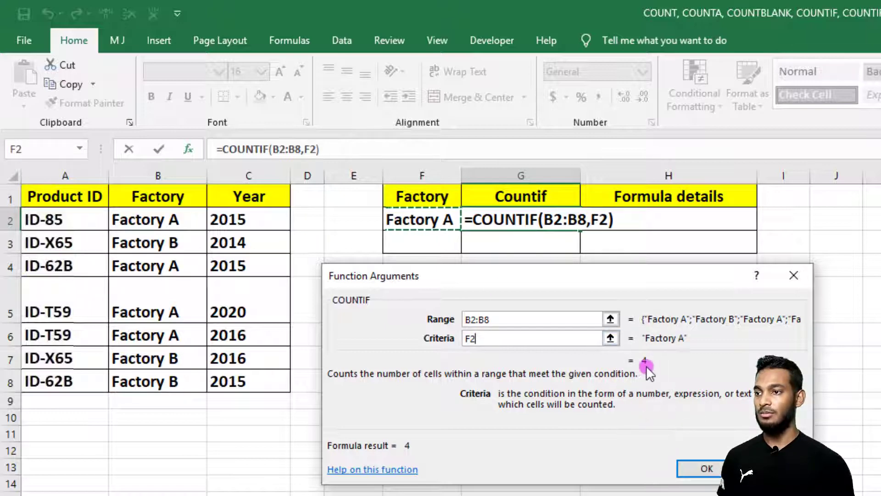
click(716, 471)
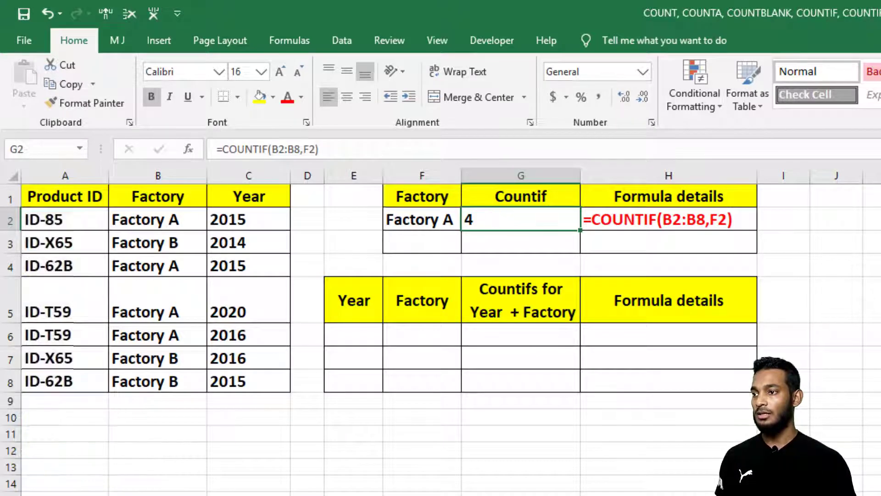
- Review G2's formula references, then enter 'Factory B' in F3
click(283, 149)
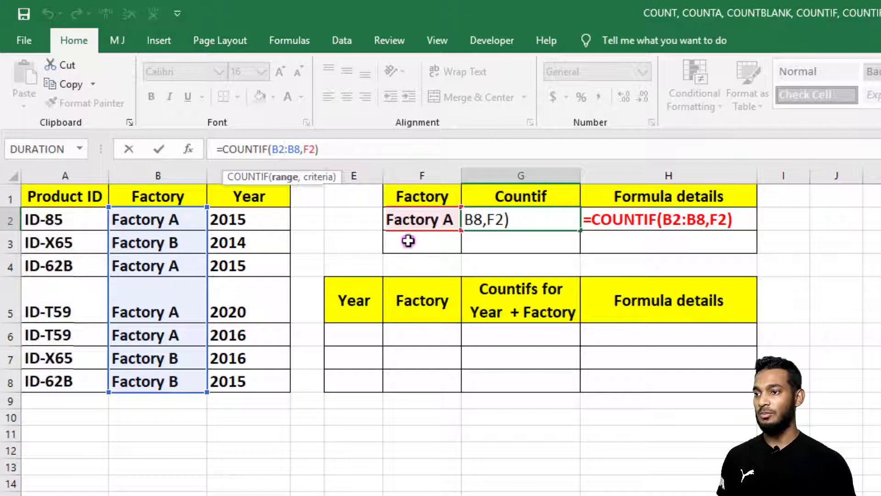
key(ctrl+Return)
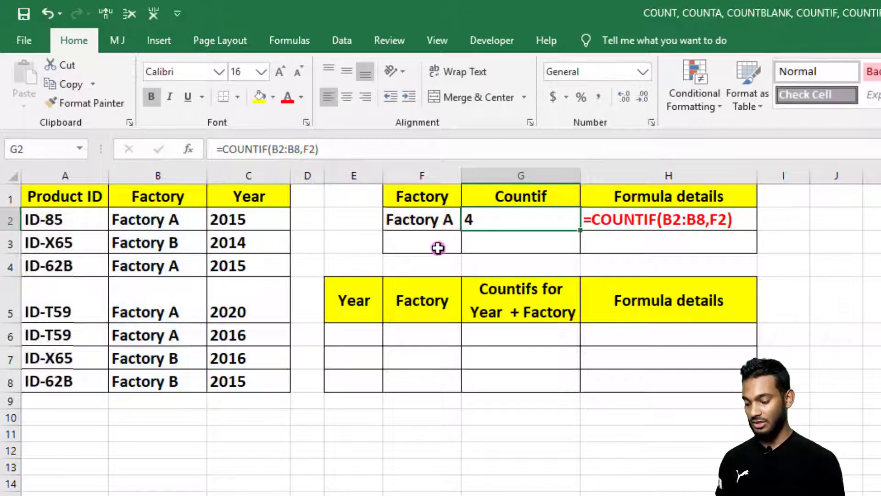
click(433, 245)
text(Factory)
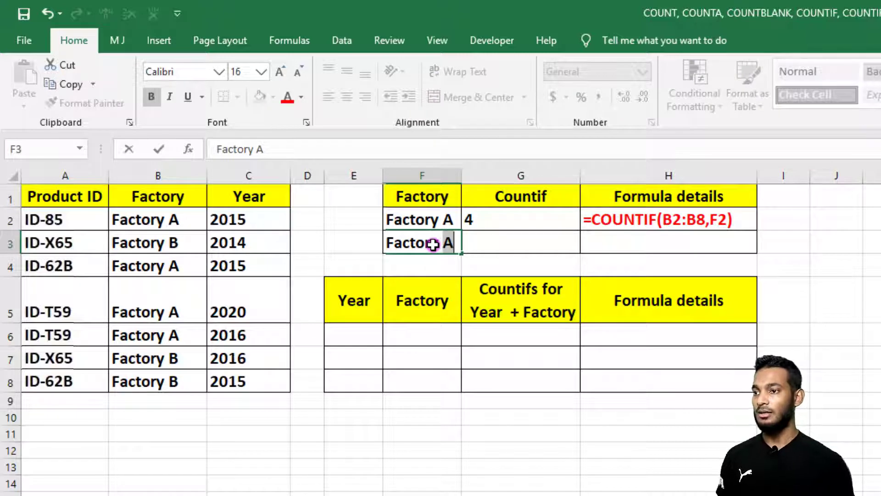
text(B)
key(Return)
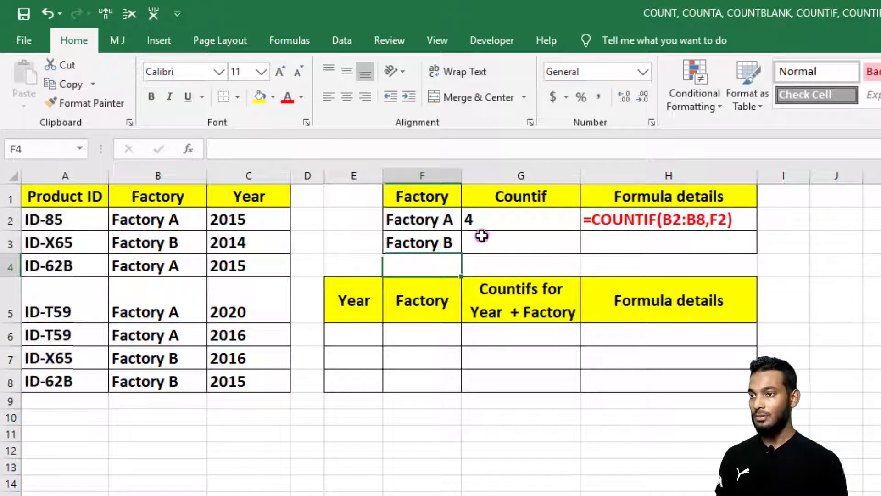
- Enter =COUNTIF(B2:B8,F3) in G3, returning 3 for Factory B
click(499, 242)
text(=c)
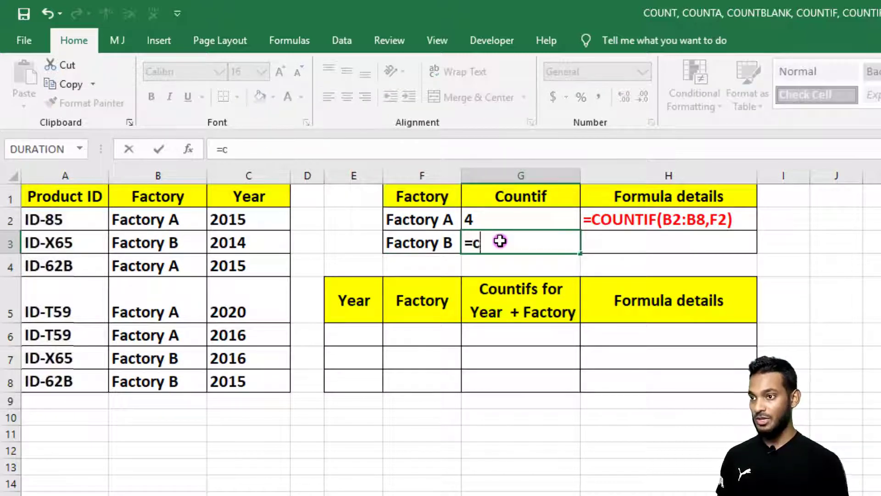
text(ount)
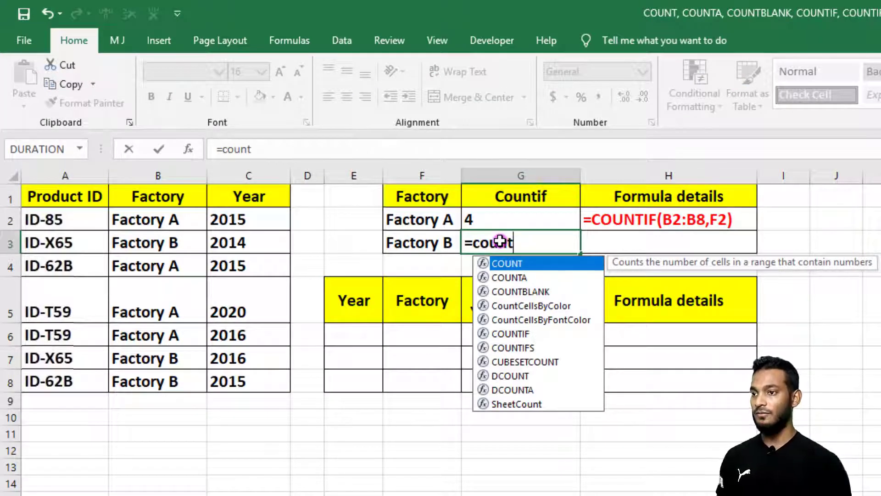
text(if)
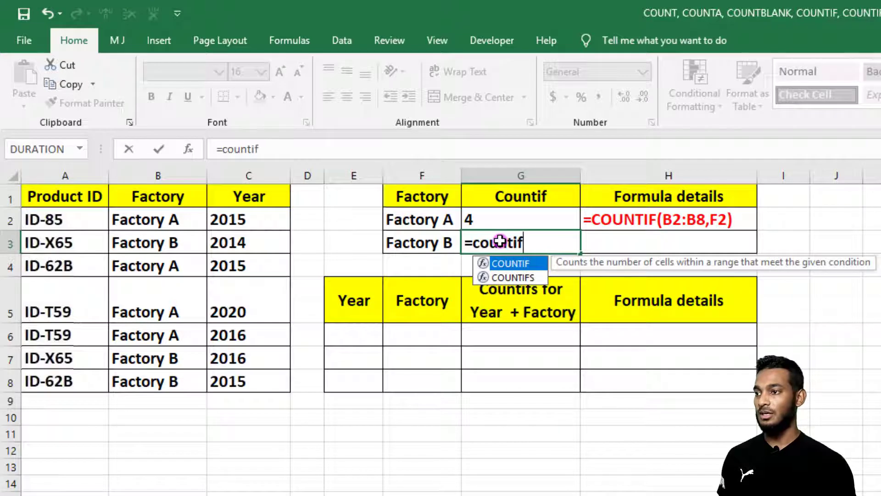
text(()
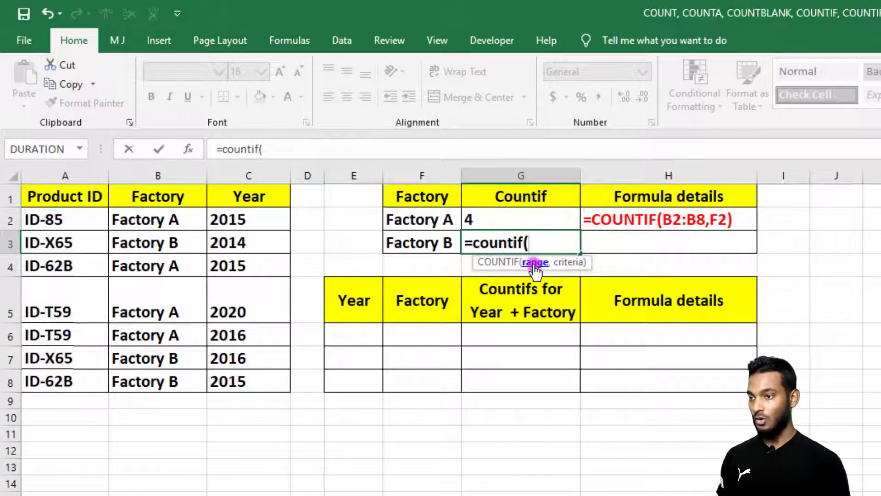
drag(163, 216, 171, 376)
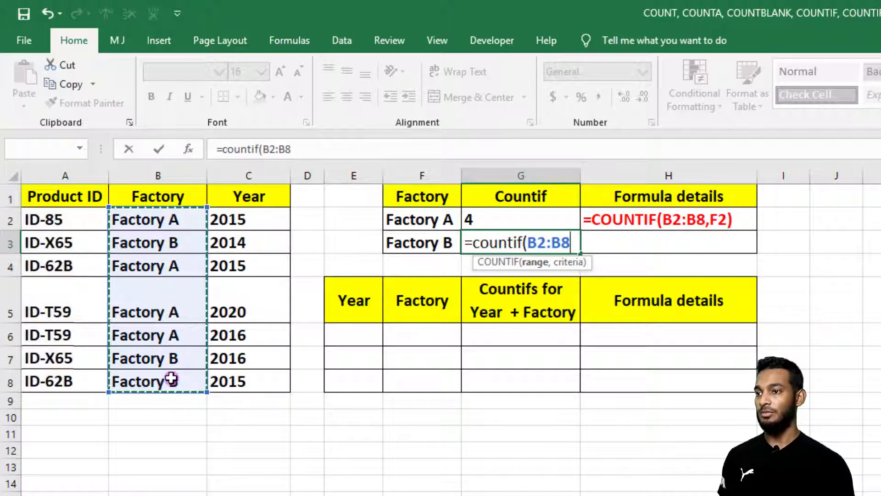
text(,)
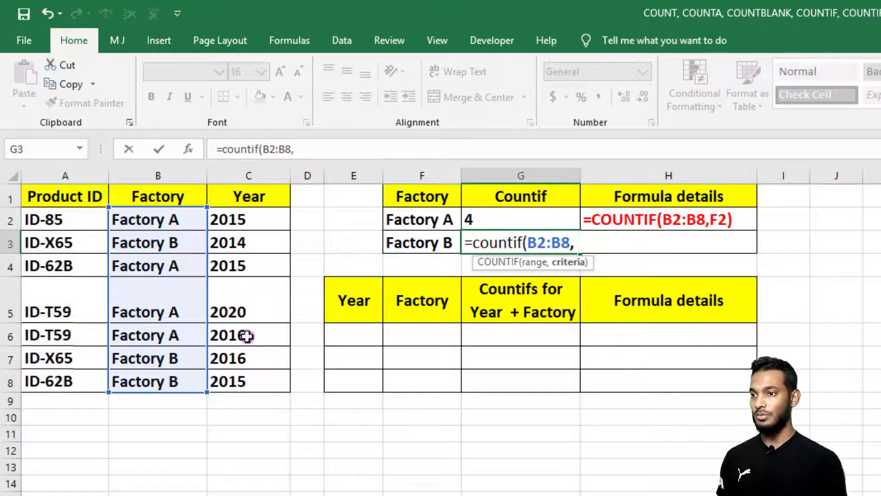
click(420, 247)
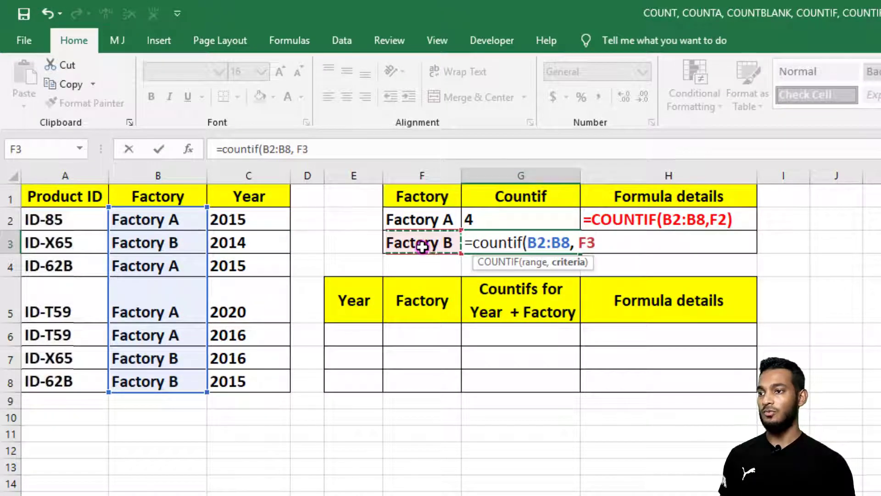
text())
key(Return)
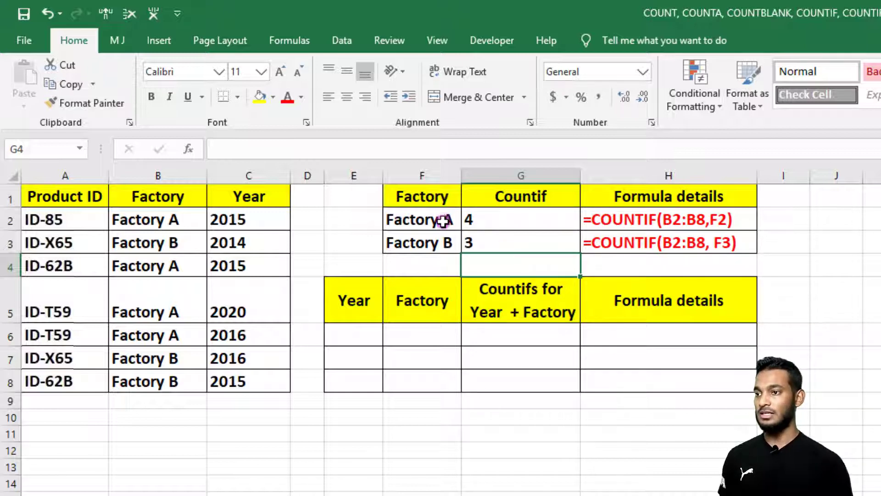
- Correct the F3 label to 'Factory B' so G3 counts 3
double_click(444, 242)
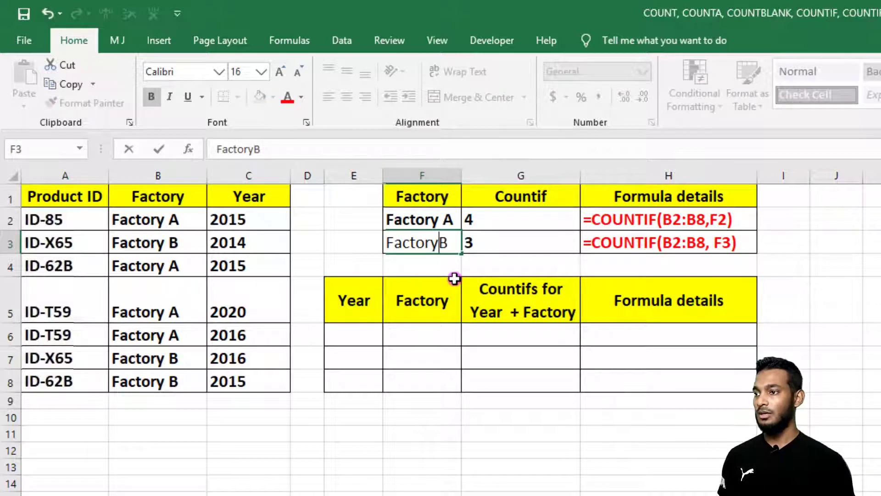
key(Return)
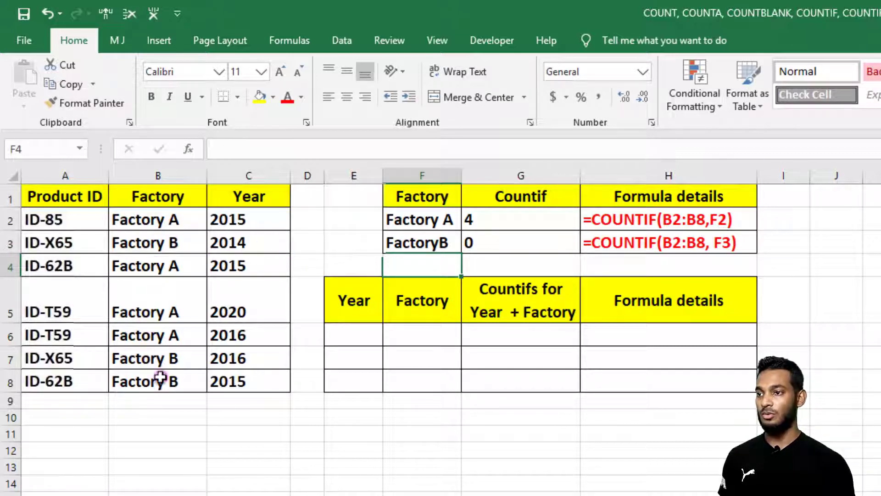
click(443, 242)
double_click(443, 242)
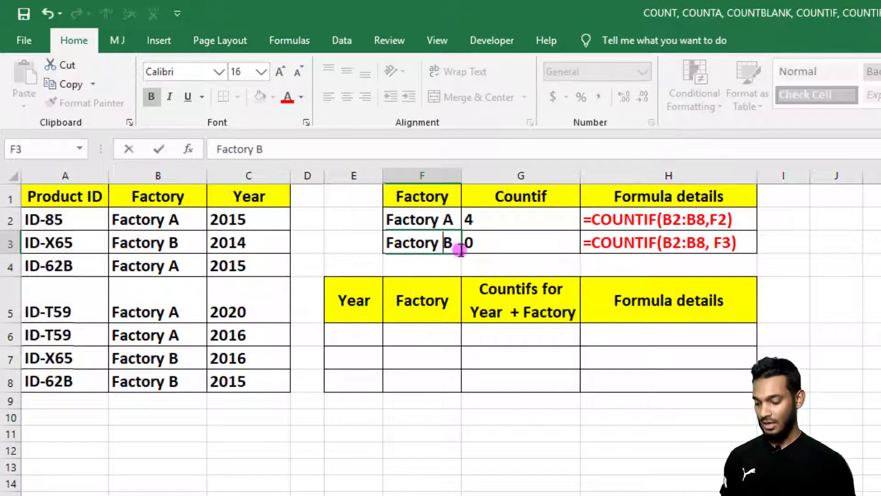
key(Return)
- Change F3 to lowercase 'Factory b' and confirm G3 still returns 3
click(448, 242)
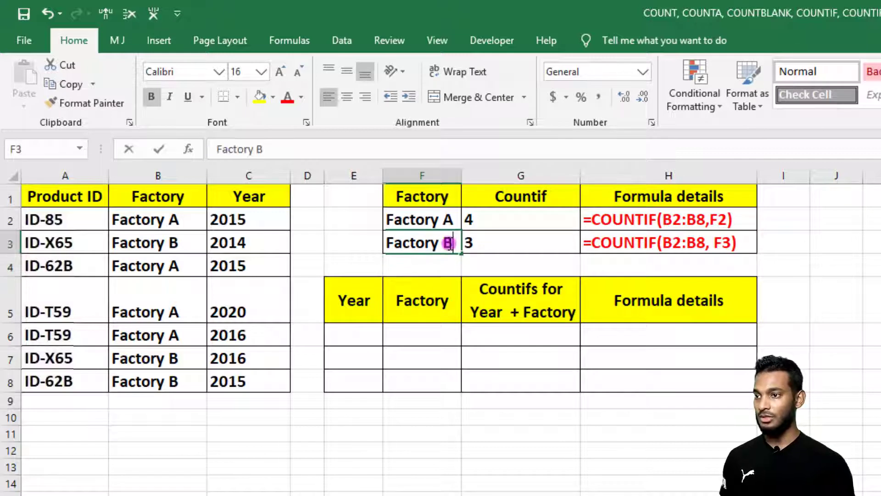
double_click(447, 240)
key(Escape)
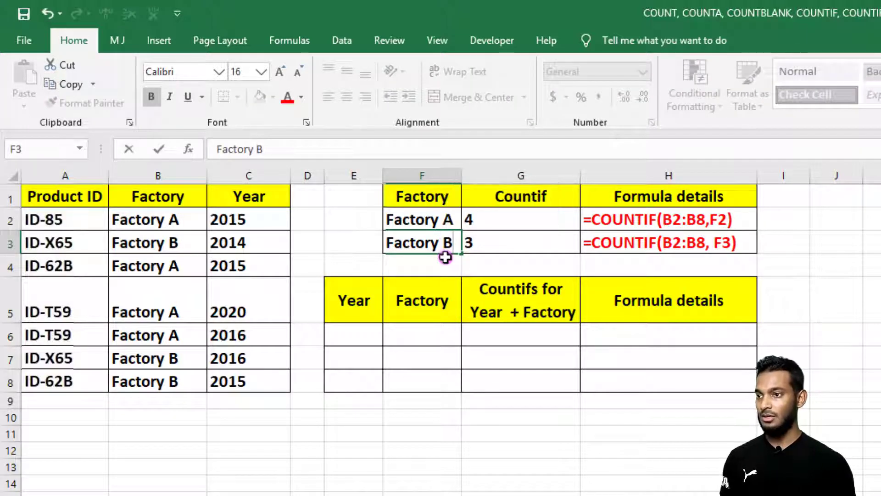
double_click(449, 239)
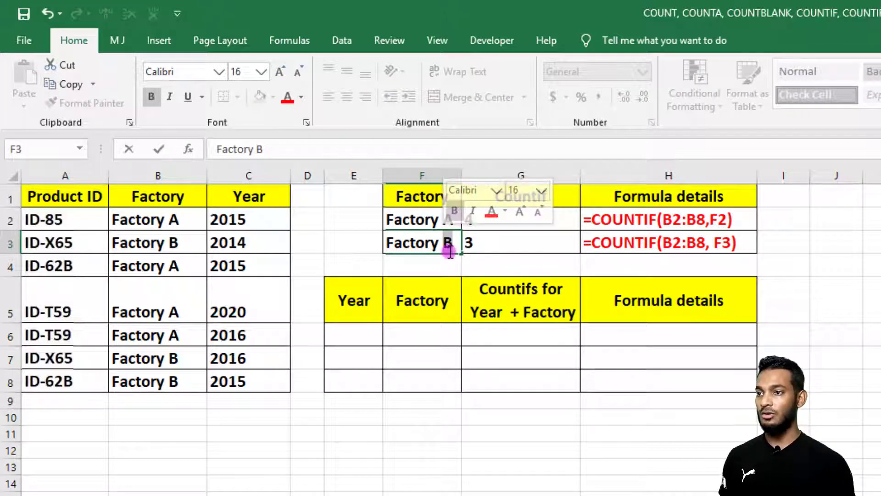
text(b)
key(Return)
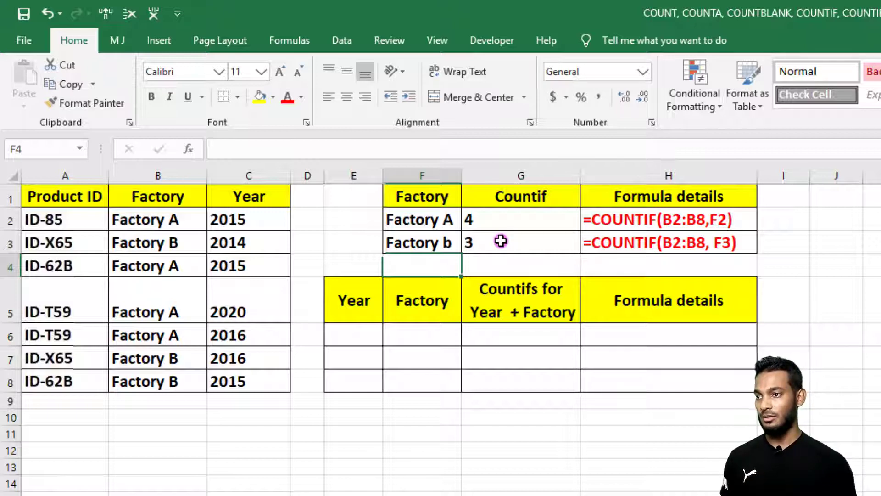
click(448, 244)
double_click(448, 244)
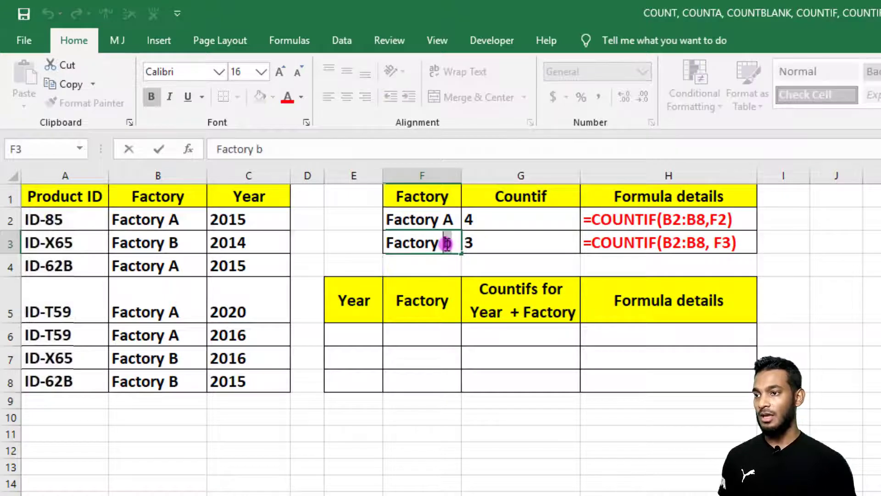
click(502, 244)
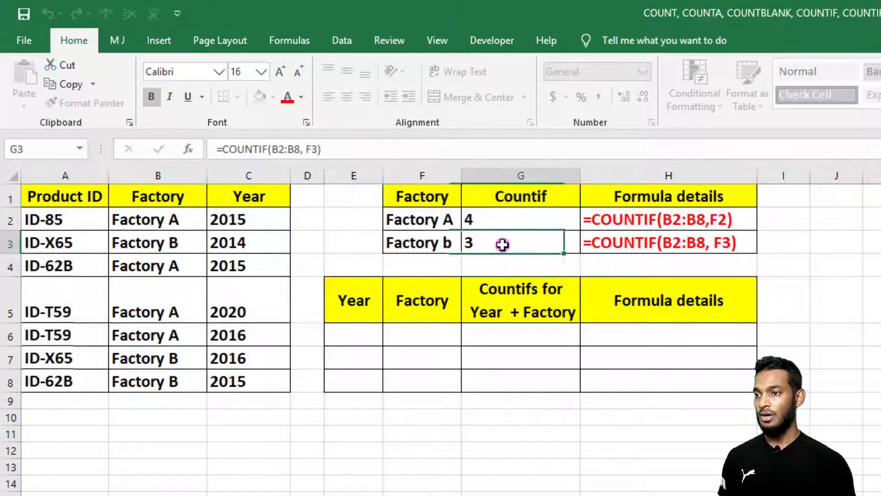
click(430, 242)
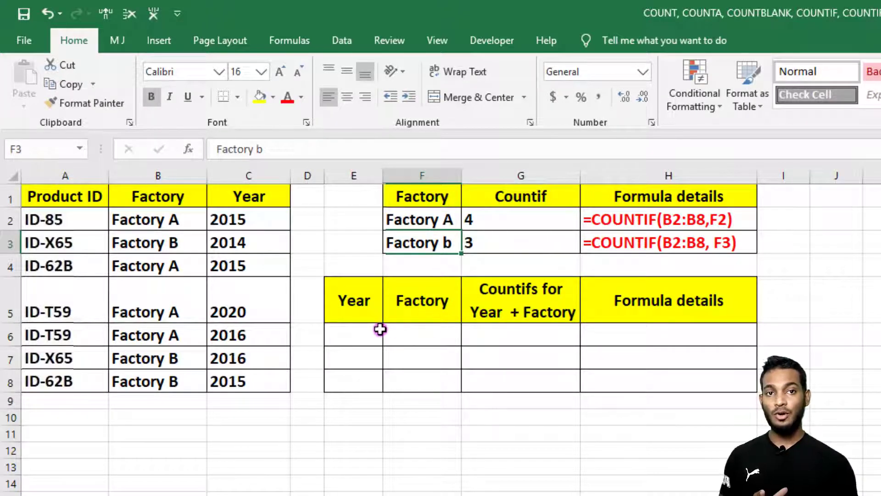
- Enter 2015 in E6 and 'Factory A' in F6 of the Year + Factory table
click(519, 296)
click(519, 335)
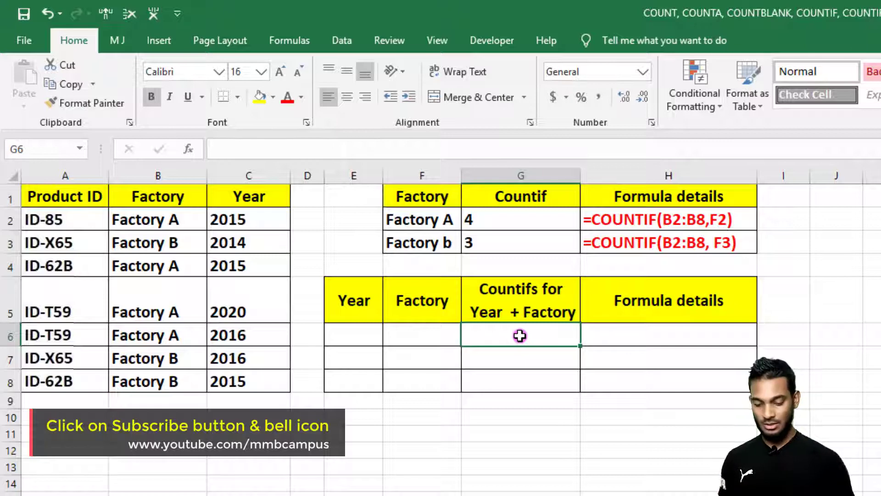
click(363, 338)
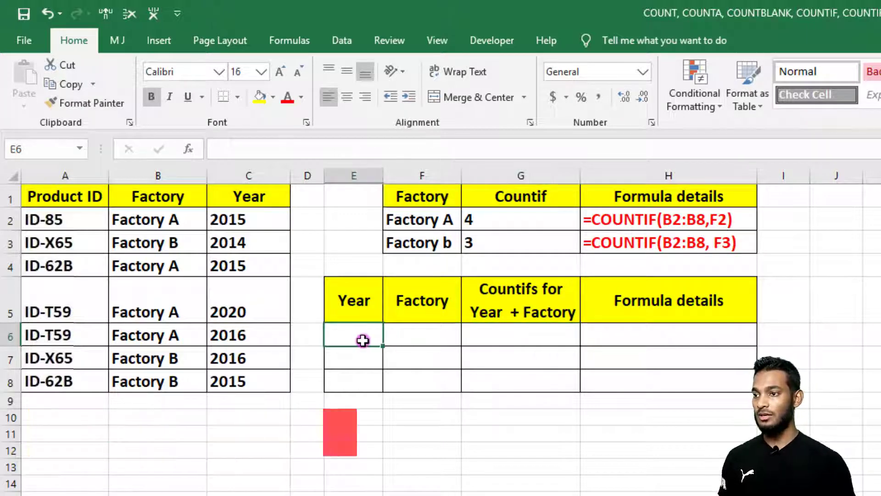
text(2015)
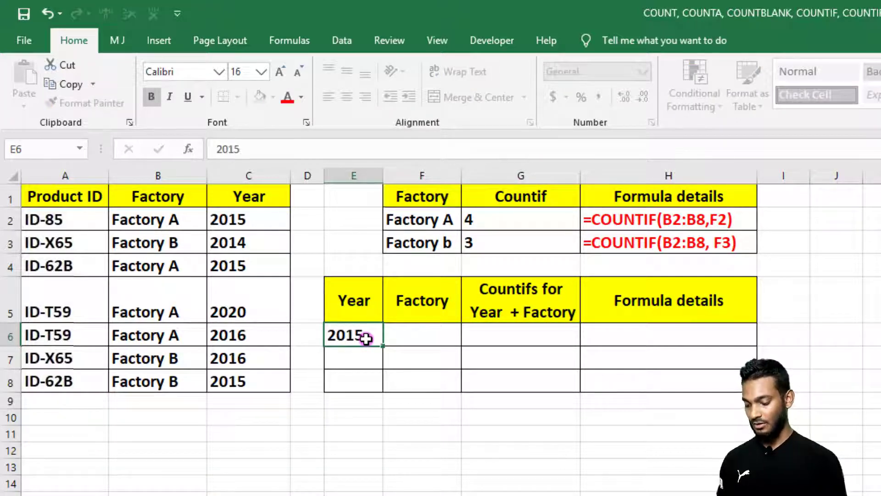
key(Return)
click(475, 339)
click(406, 340)
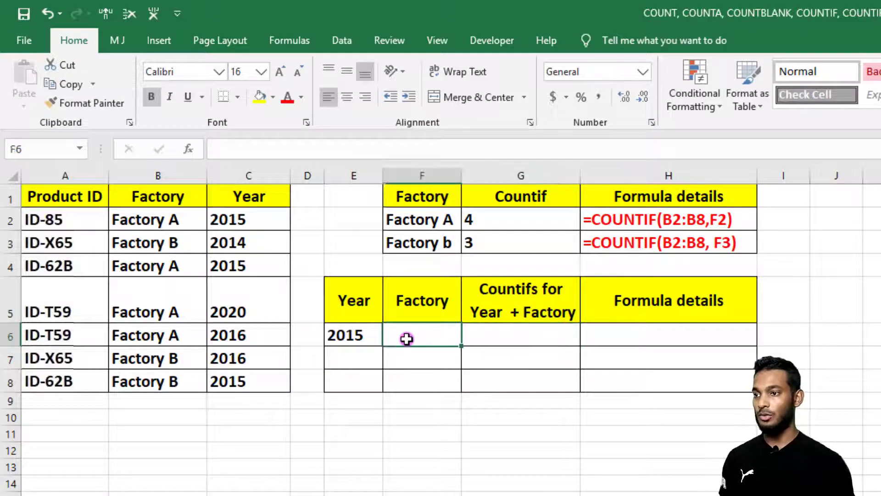
text(Factory)
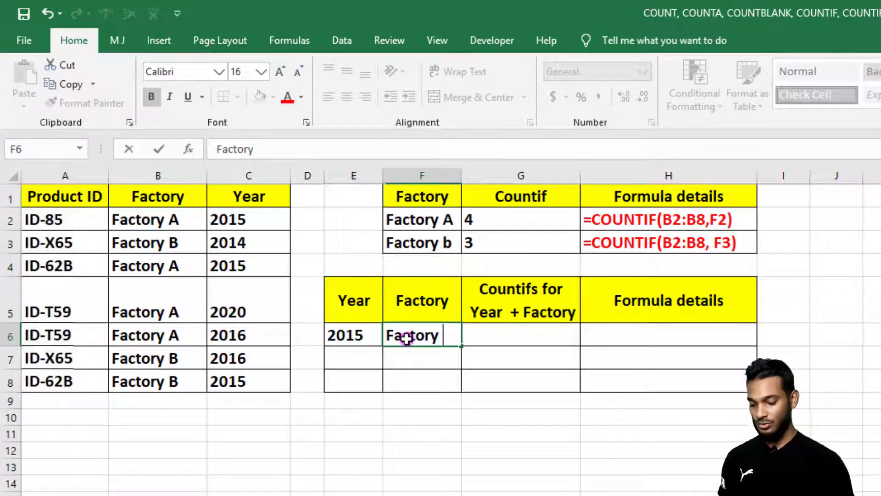
text(A)
click(437, 416)
- Begin =COUNTIFS in G6 and bring up its Function Arguments with Ctrl+A
click(435, 342)
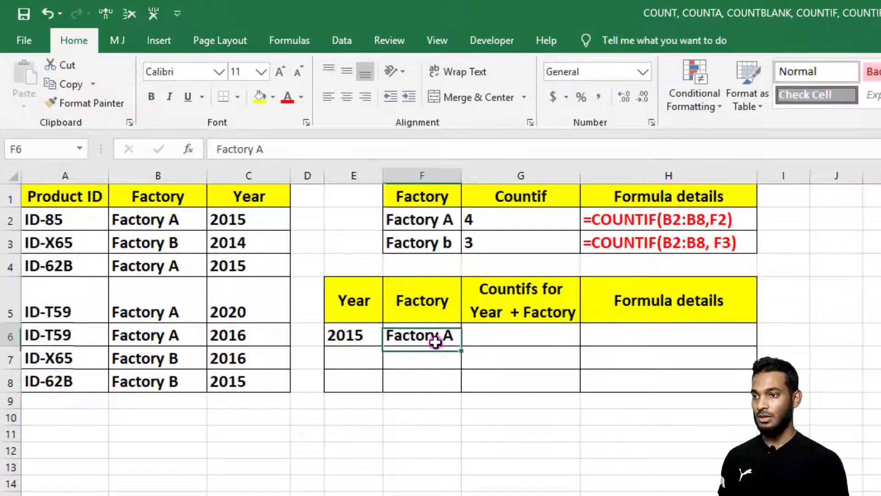
click(474, 342)
text(=)
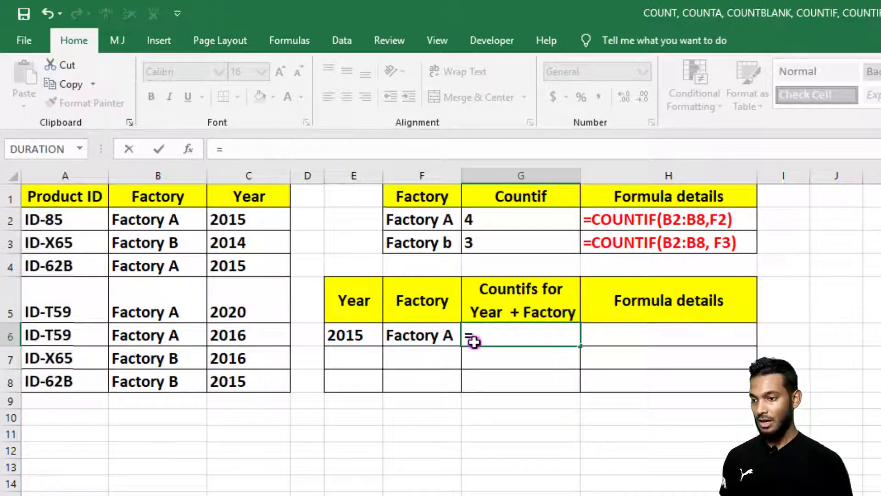
text(countif)
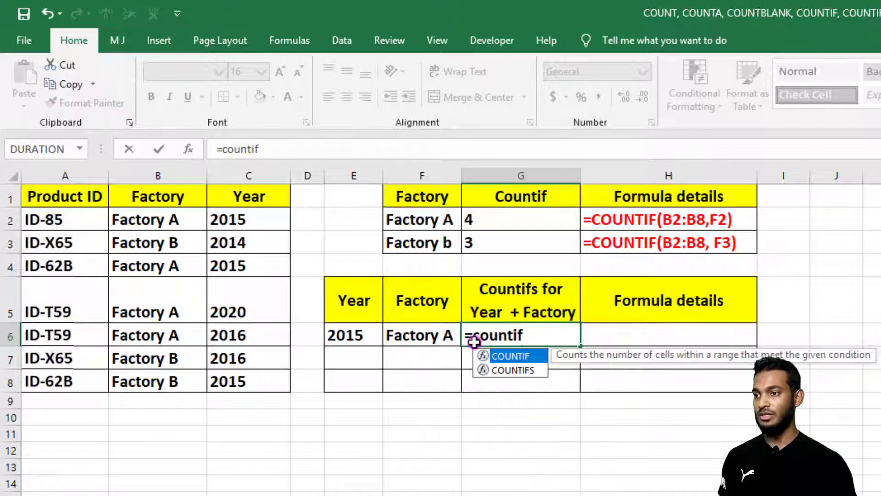
text(s)
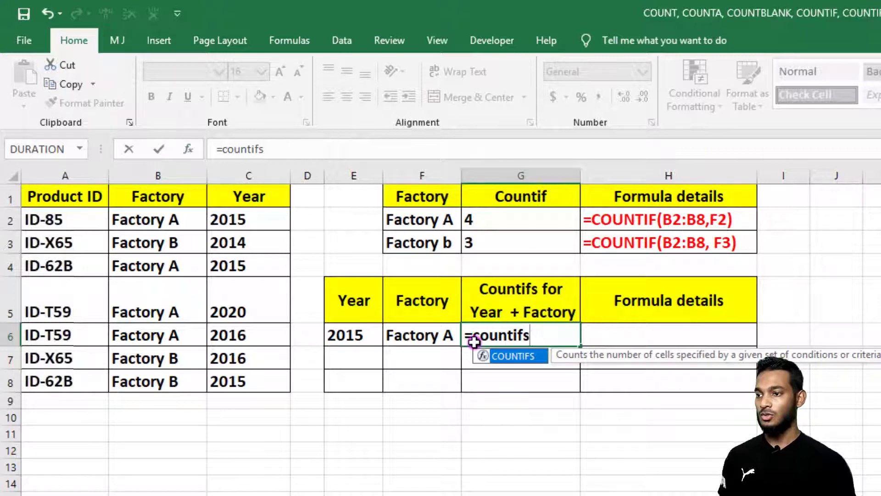
key(ctrl+a)
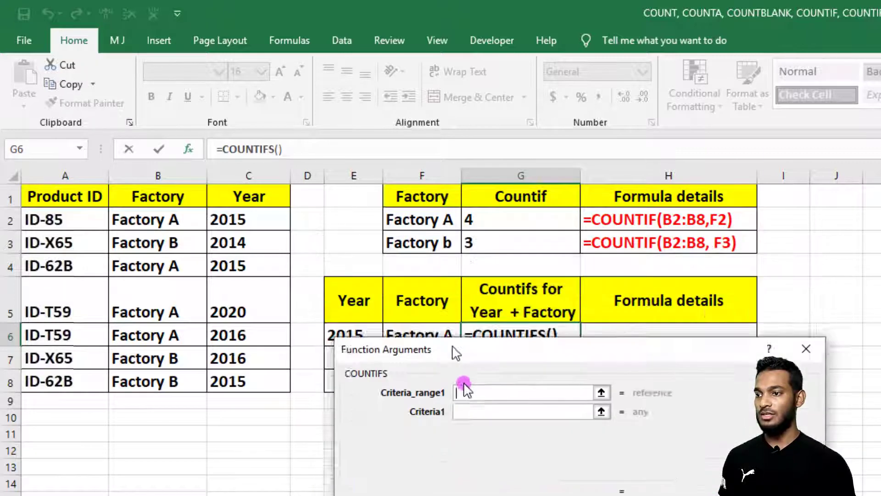
- Set the first COUNTIFS pair: range B2:B8 with criterion F6 (Factory A)
drag(439, 243, 443, 382)
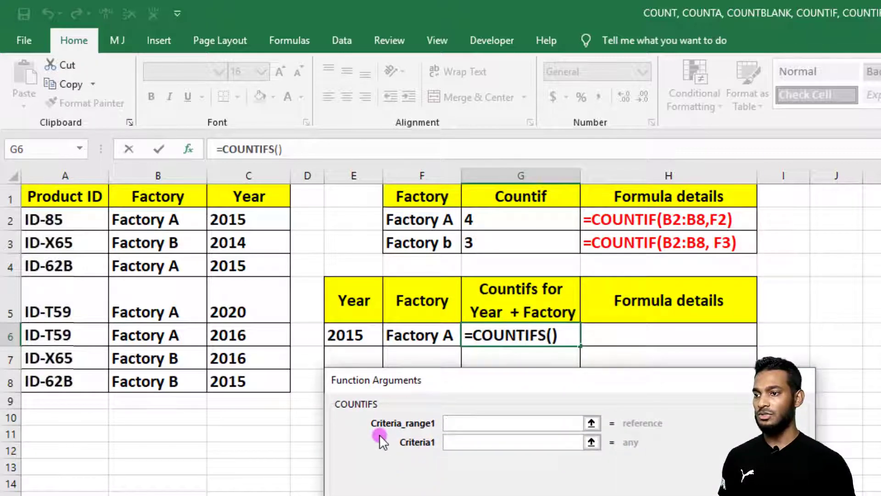
click(456, 428)
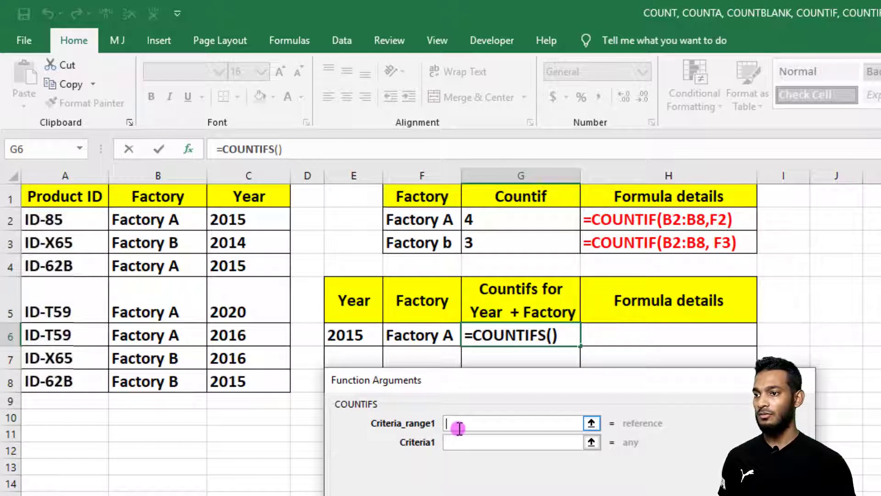
click(172, 219)
drag(171, 220, 171, 385)
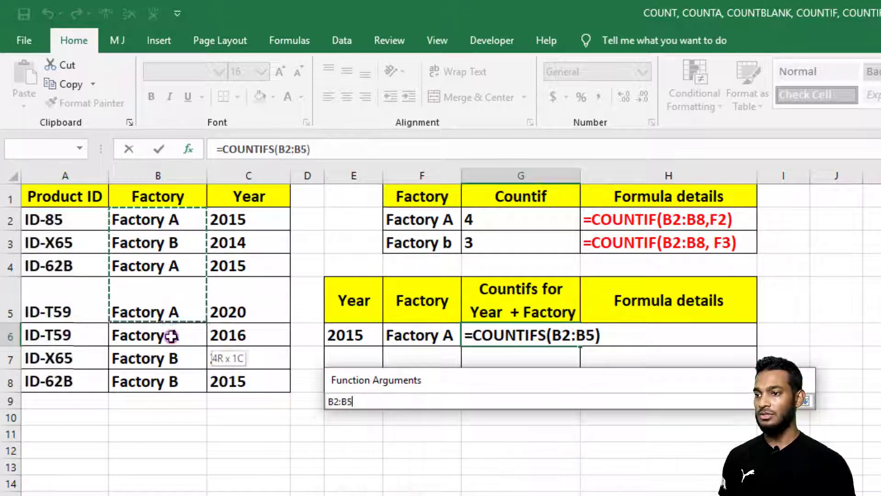
click(471, 445)
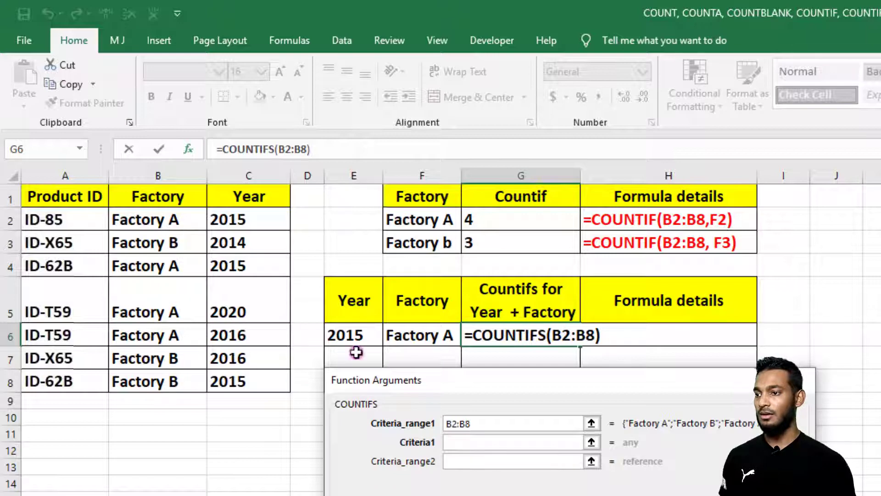
click(423, 339)
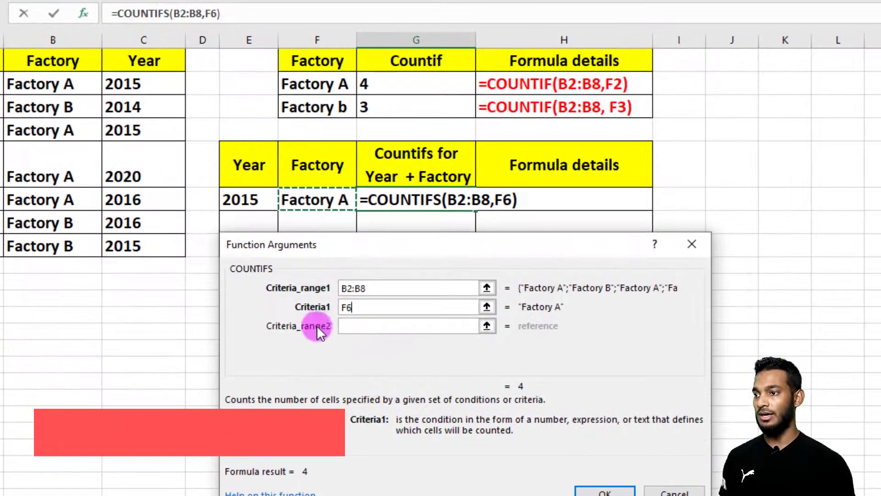
- Add the second pair: range C2:C8 with criterion E6 (2015), previewing 2
click(351, 326)
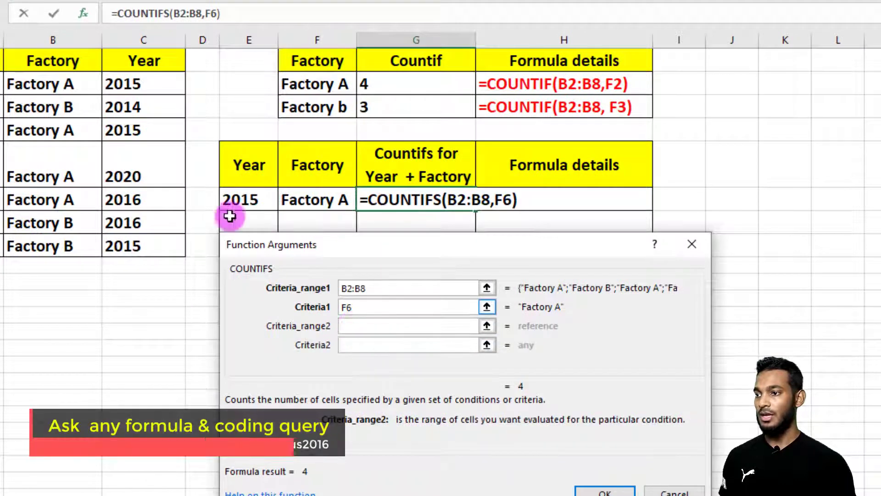
drag(147, 83, 145, 246)
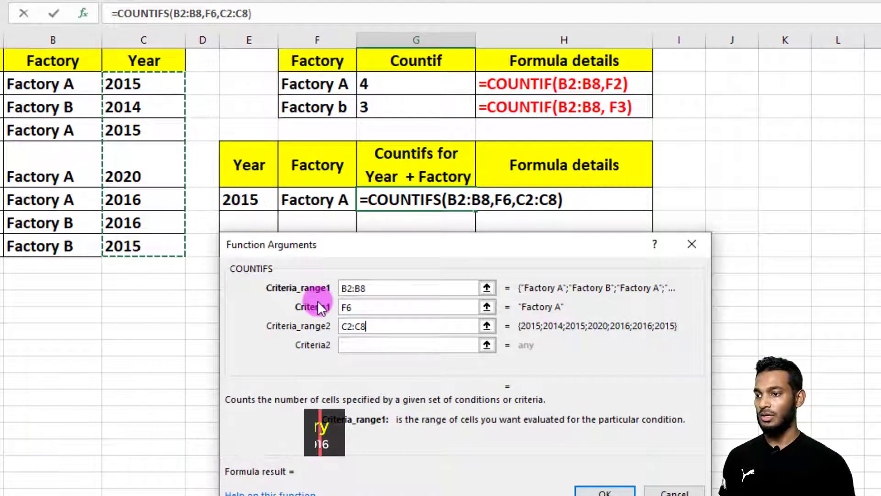
click(354, 344)
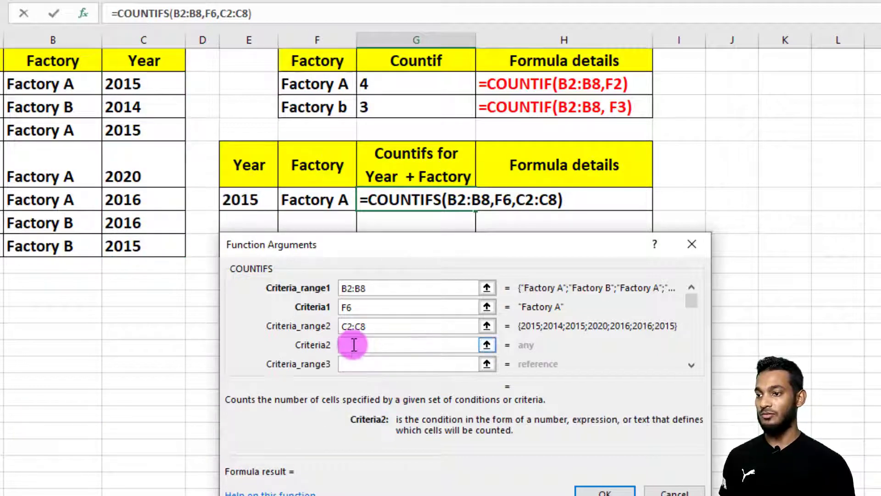
click(248, 198)
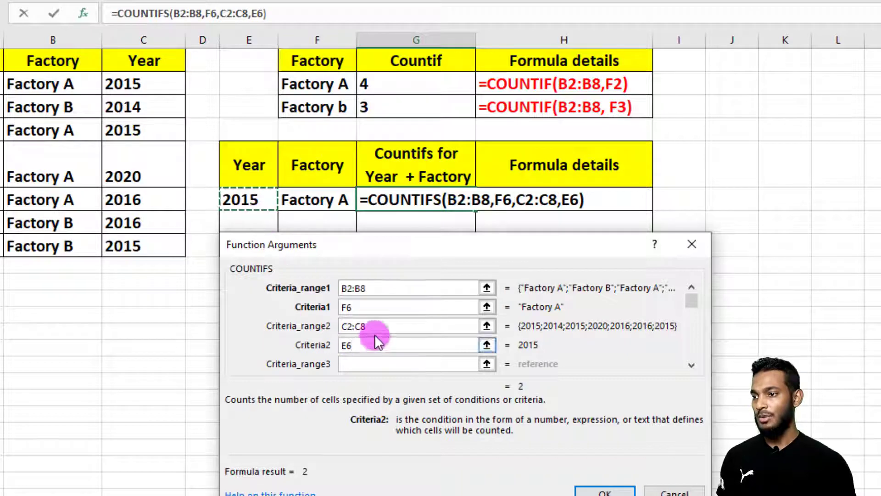
mouse_move(353, 243)
mouse_down()
mouse_move(333, 238)
mouse_move(341, 236)
mouse_up()
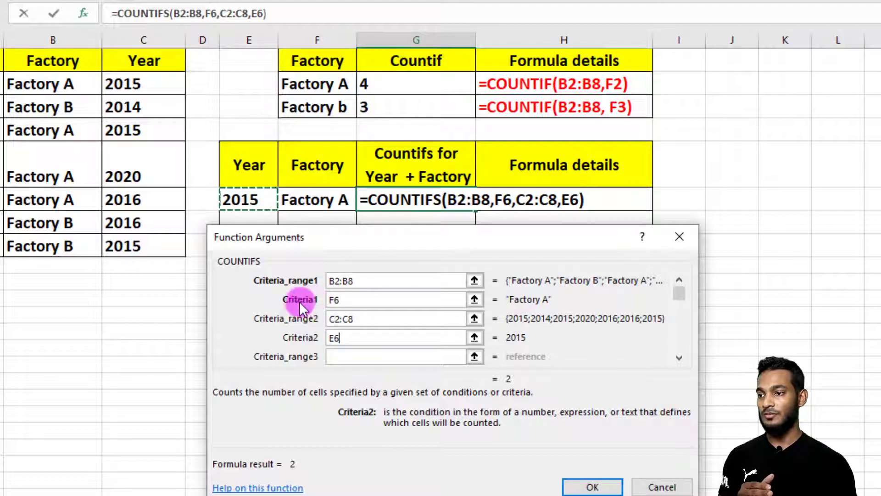
- Check the COUNTIFS arguments and confirm, so G6 returns 2 for Factory A in 2015
click(325, 302)
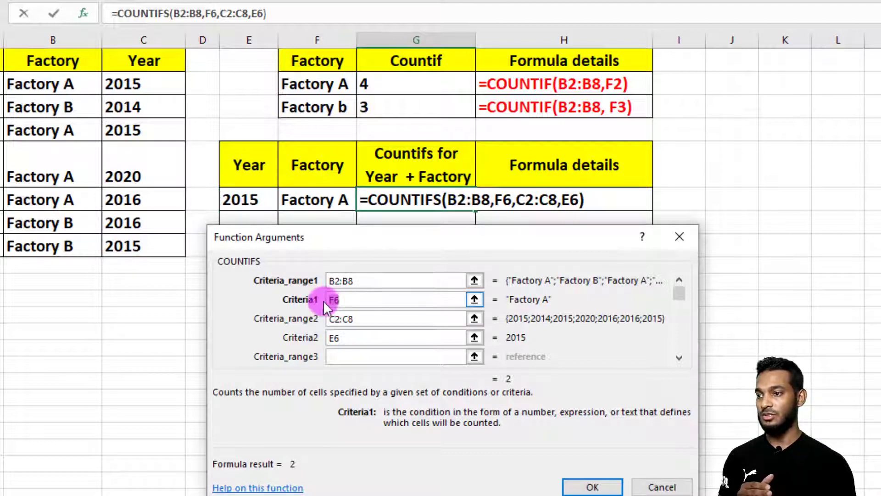
click(340, 277)
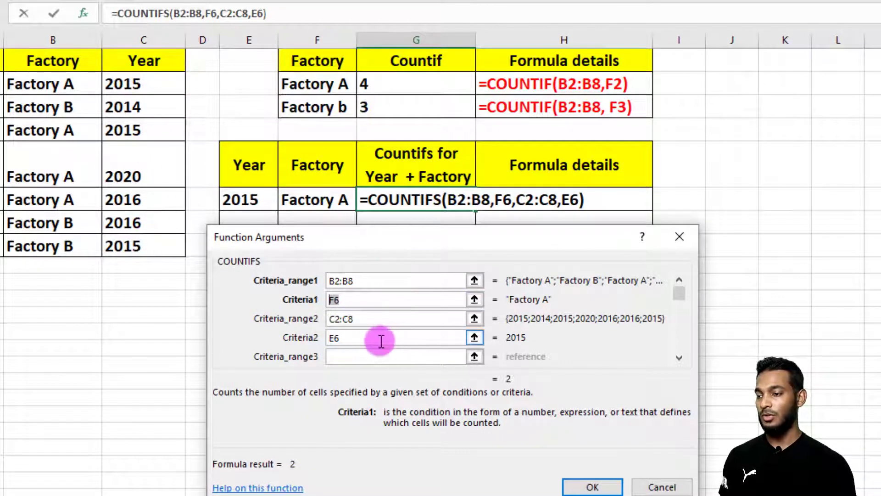
click(328, 338)
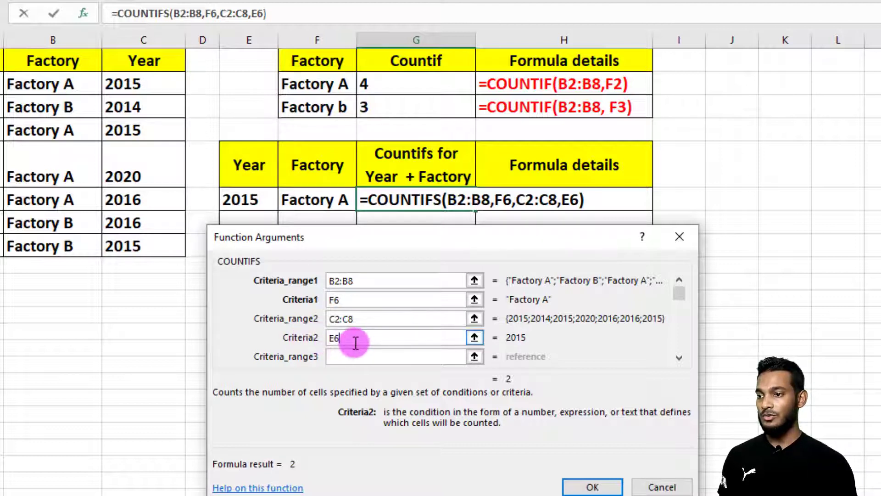
key(Tab)
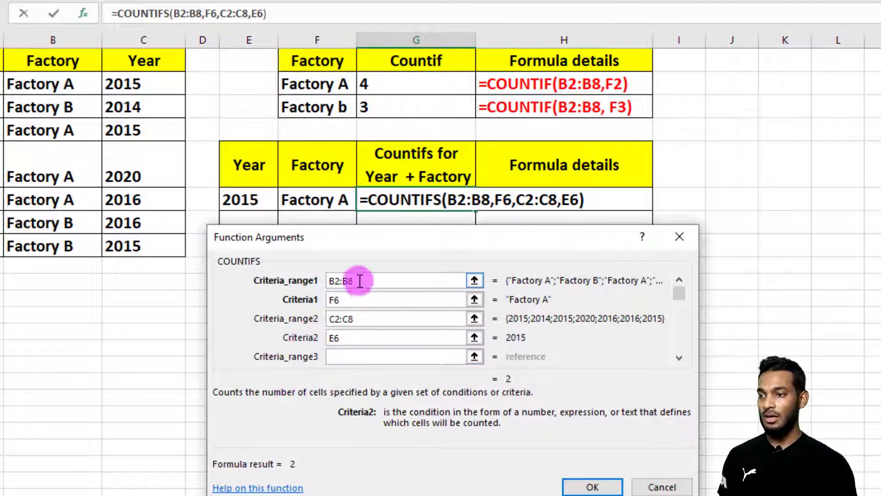
click(338, 339)
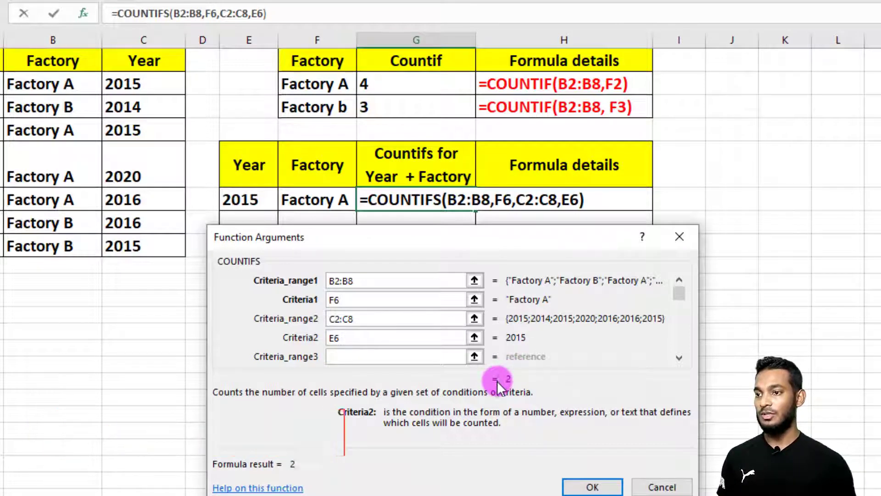
click(593, 485)
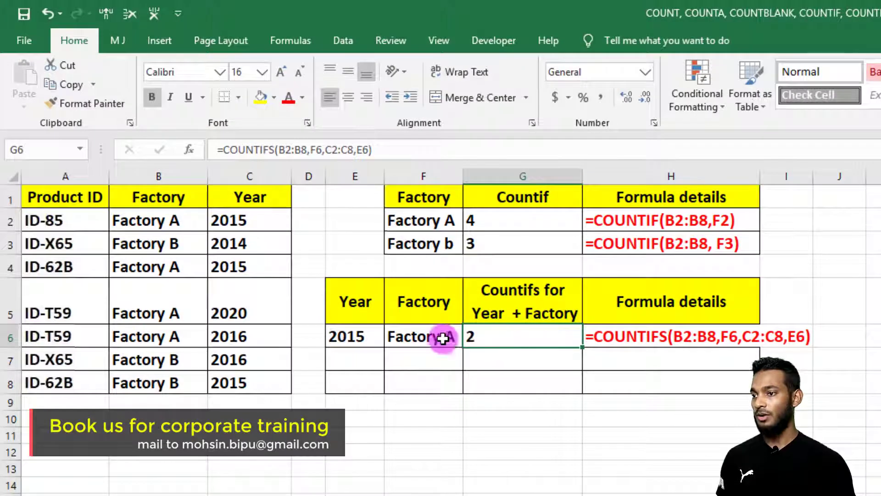
- Copy 2015 and 'Factory A' from E6 and F6 into E7 and F7
click(361, 356)
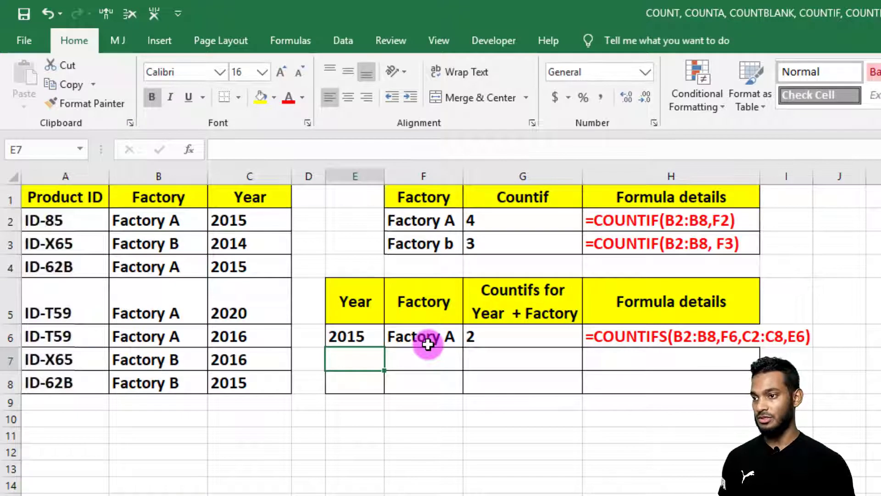
click(373, 337)
key(ctrl+c)
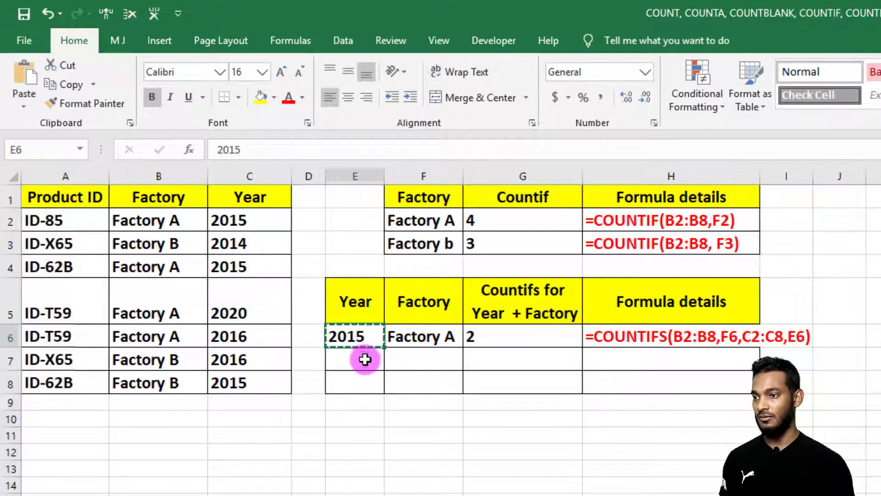
click(364, 359)
key(ctrl+v)
click(423, 337)
key(ctrl+c)
click(447, 359)
key(ctrl+v)
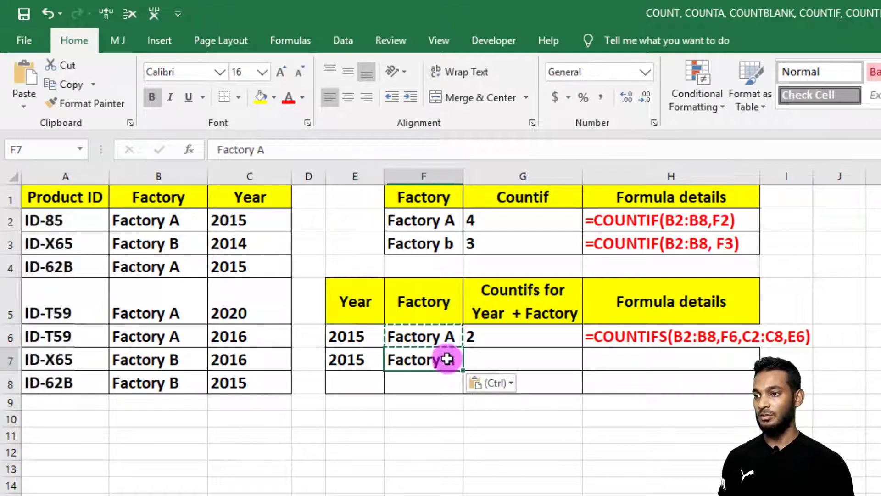
- Change F7 to 'Factory B' and start a COUNTIFS formula in G7
double_click(449, 360)
double_click(451, 360)
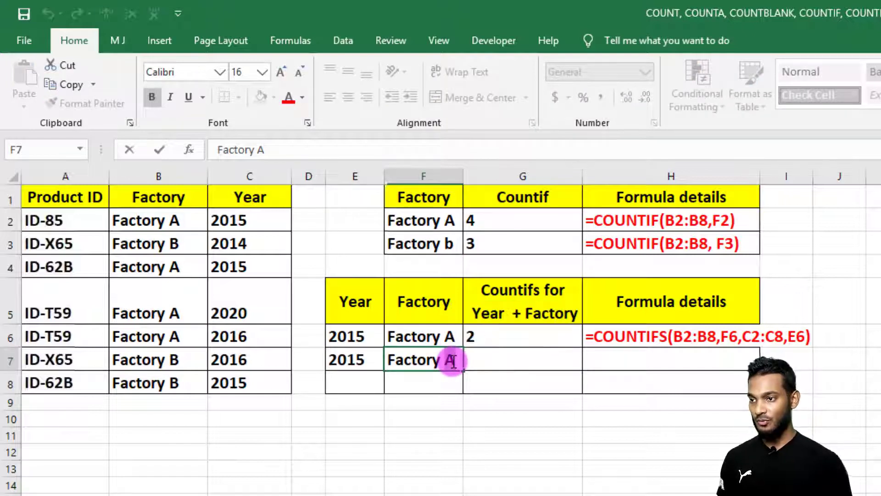
text(B)
click(497, 359)
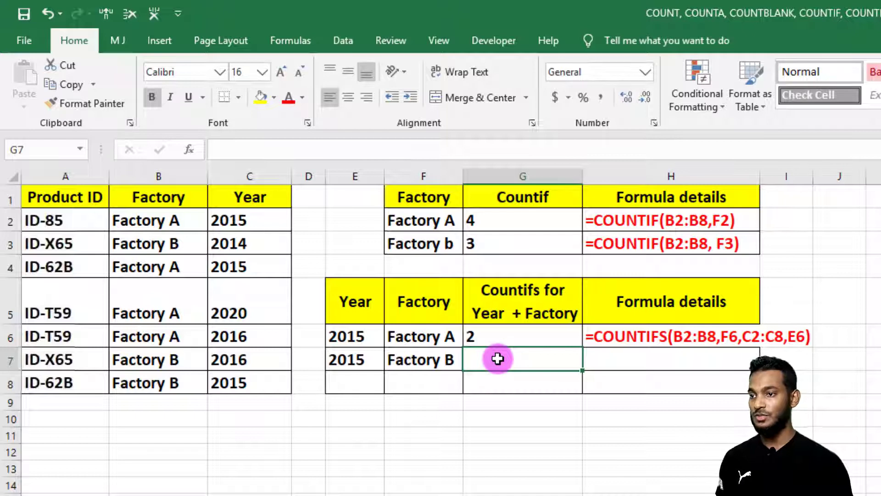
text(=countif)
click(516, 394)
- Complete G7 as =COUNTIFS(C2:C8,E7,B2:B8,F7), returning 1 for Factory B in 2015
double_click(516, 396)
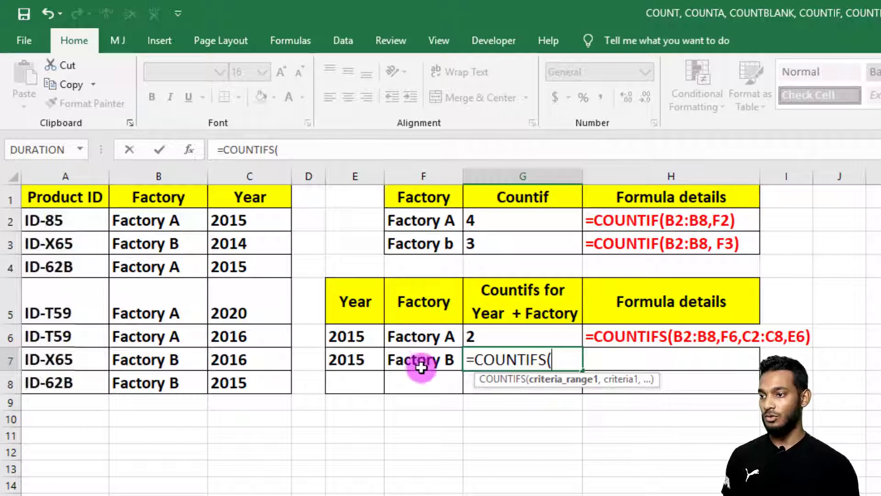
drag(237, 220, 251, 382)
text(,)
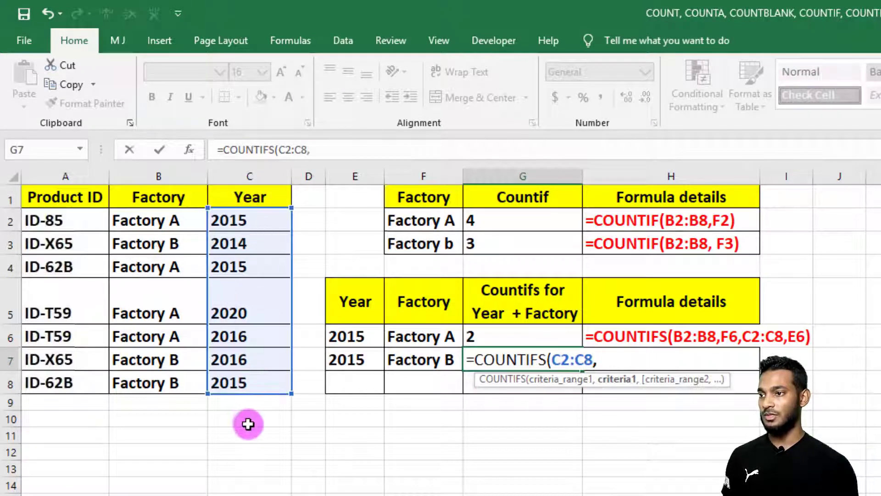
click(343, 362)
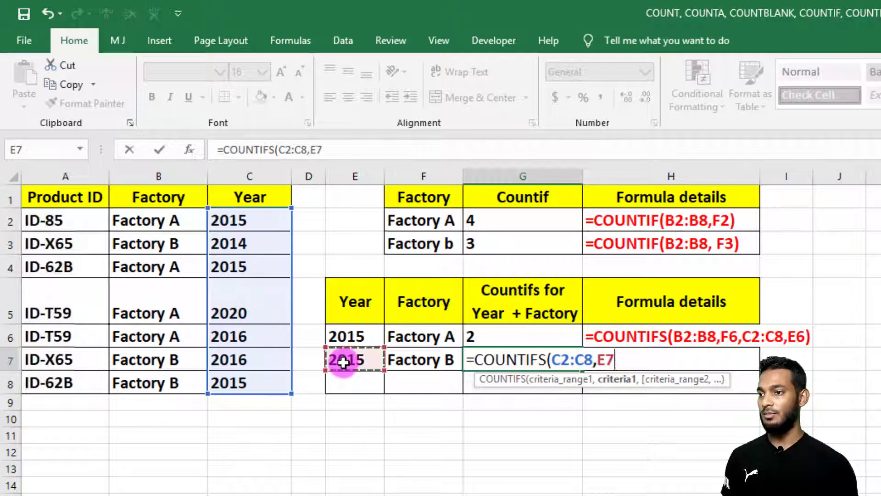
text(,)
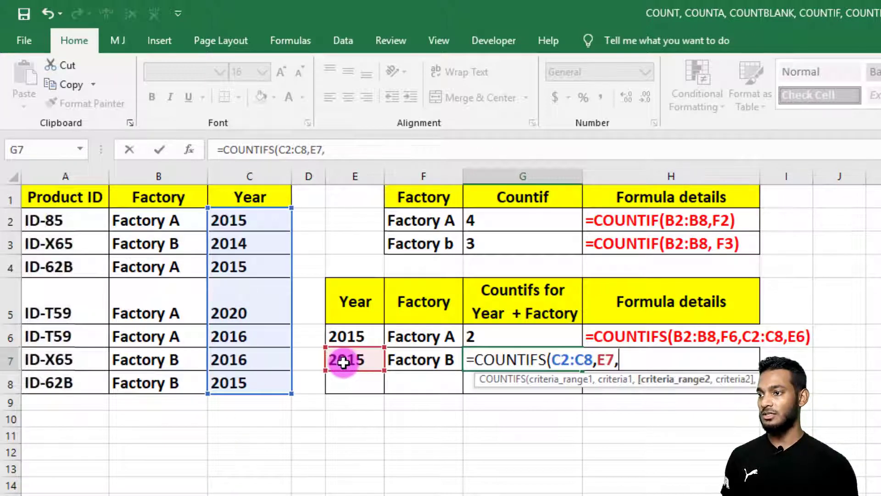
drag(167, 221, 168, 385)
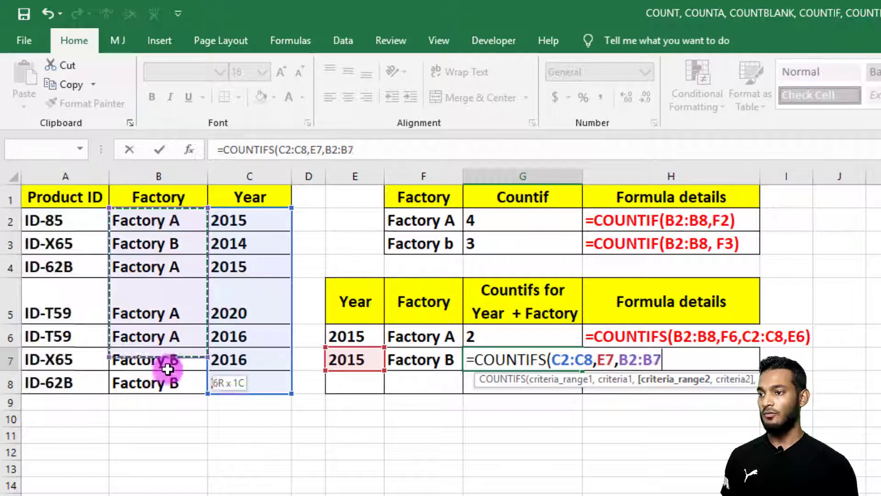
text(,)
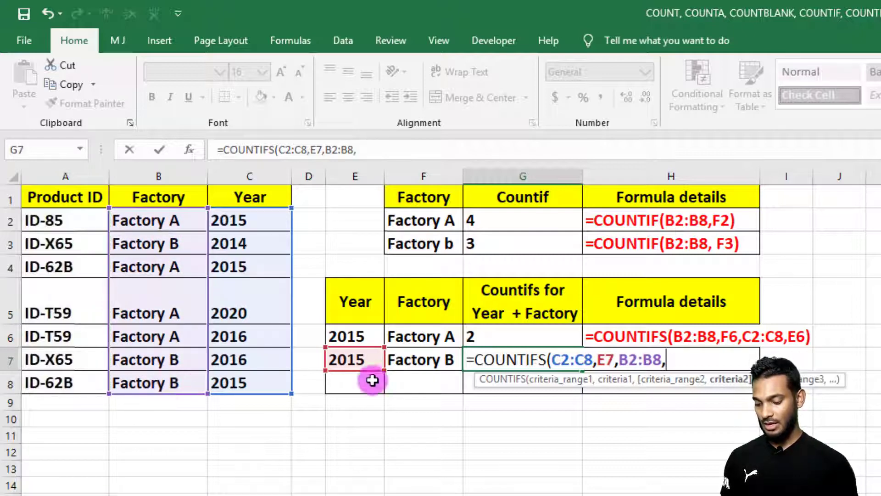
click(426, 359)
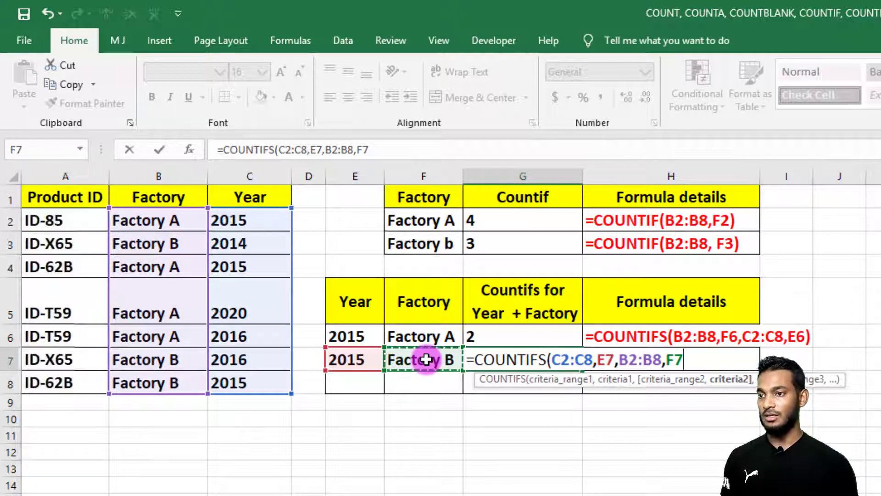
text())
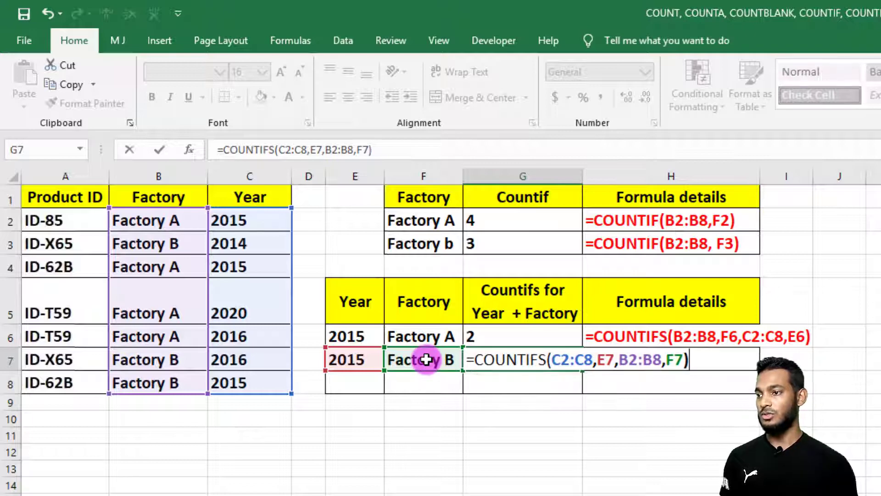
key(Return)
click(498, 361)
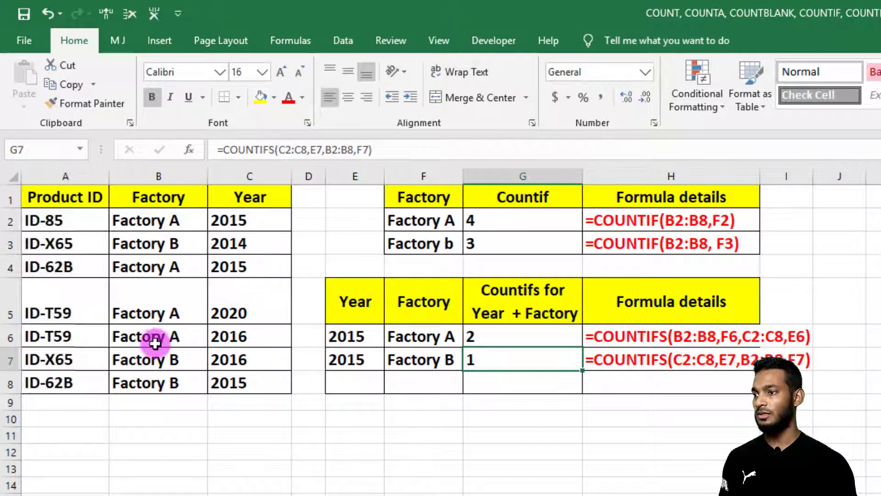
drag(156, 360, 220, 381)
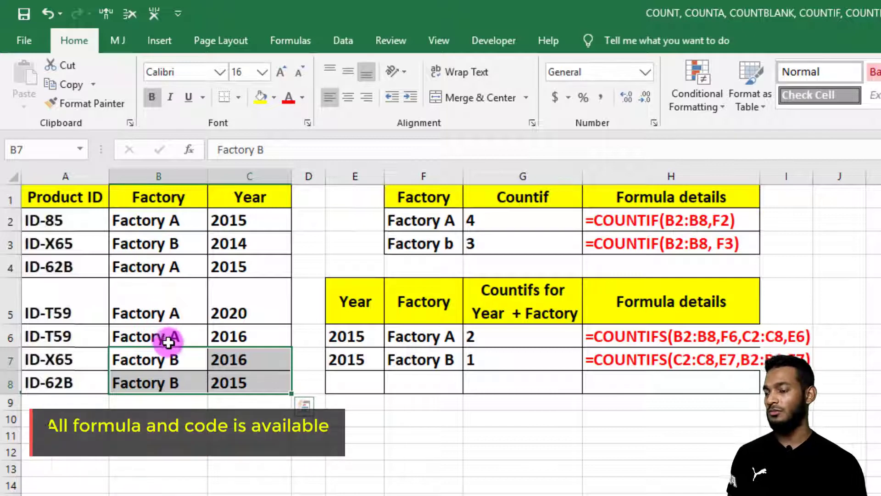
drag(186, 385, 223, 386)
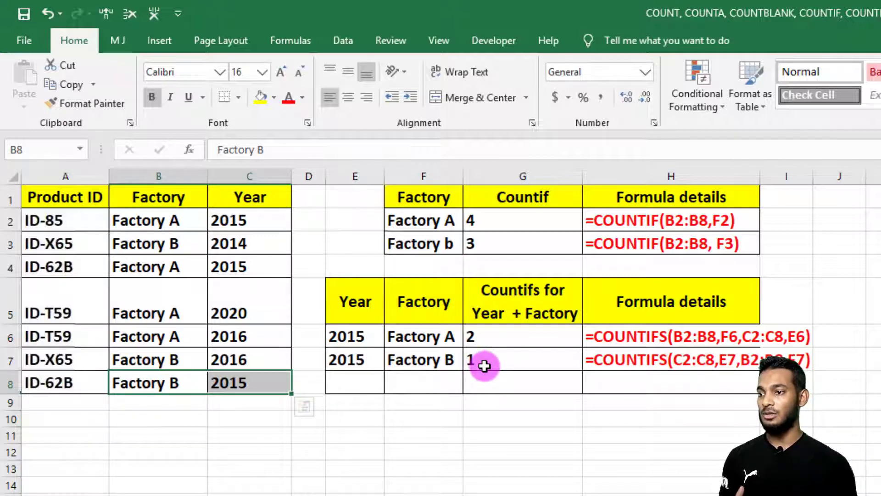
click(486, 359)
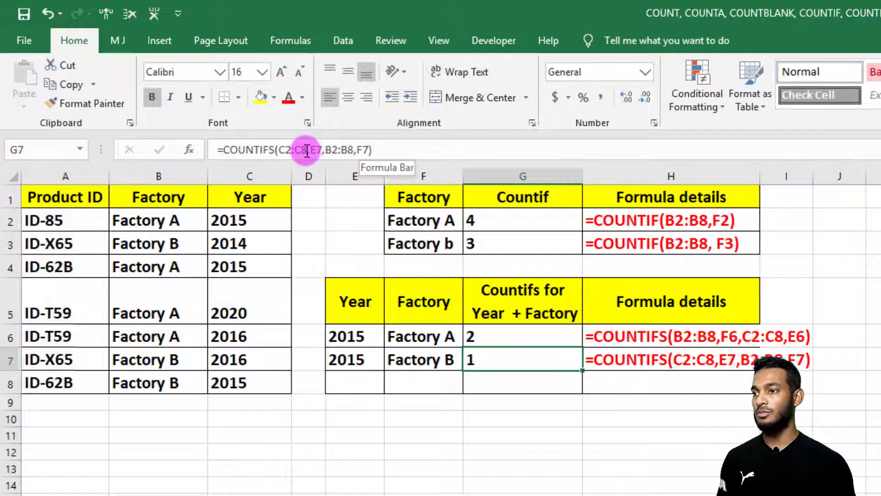
key(F2)
drag(307, 152, 279, 153)
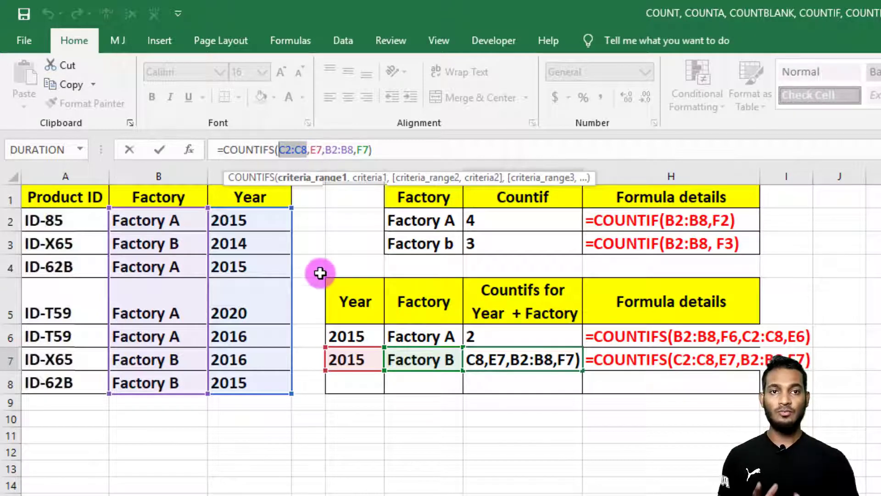
key(Return)
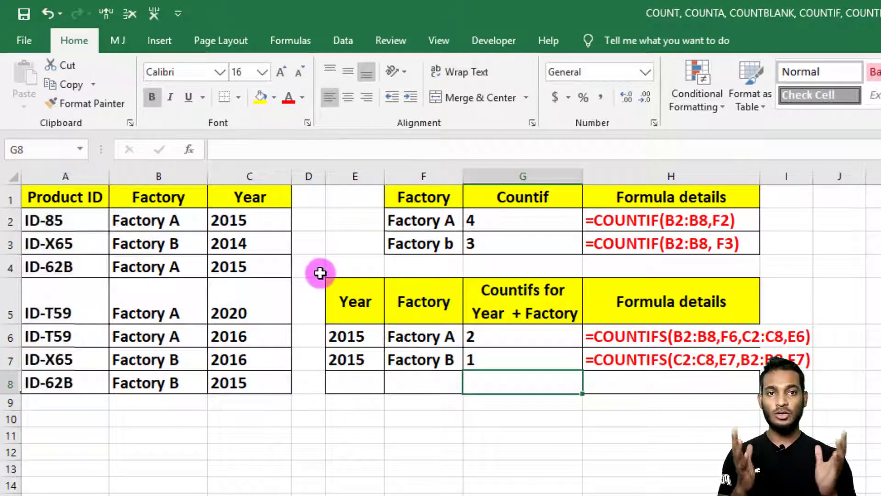